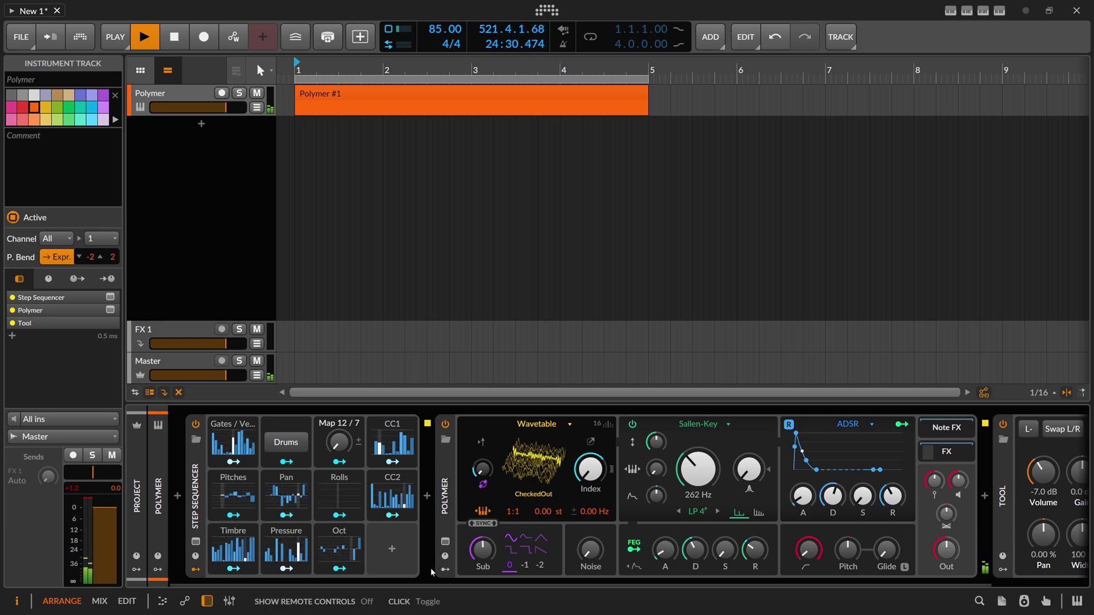
Raise the Tool Volume from -7.0 dB to -5.8 dB and lower the Polymer track fader slightly.
drag(429, 586, 491, 586)
drag(879, 549, 931, 582)
drag(935, 471, 935, 465)
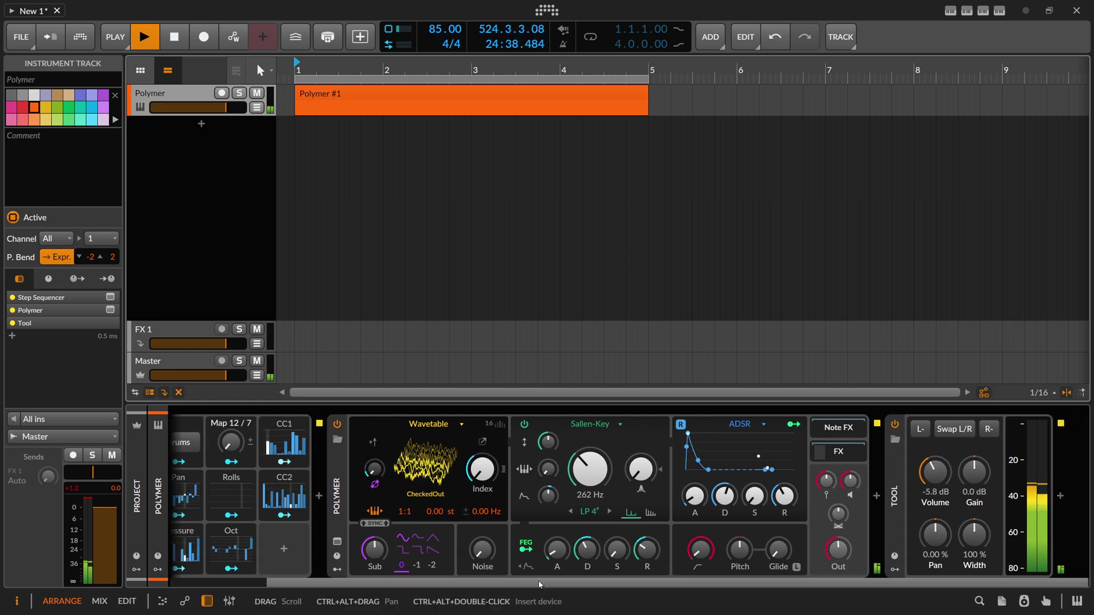
scroll(372, 549, left, 3)
drag(208, 107, 225, 111)
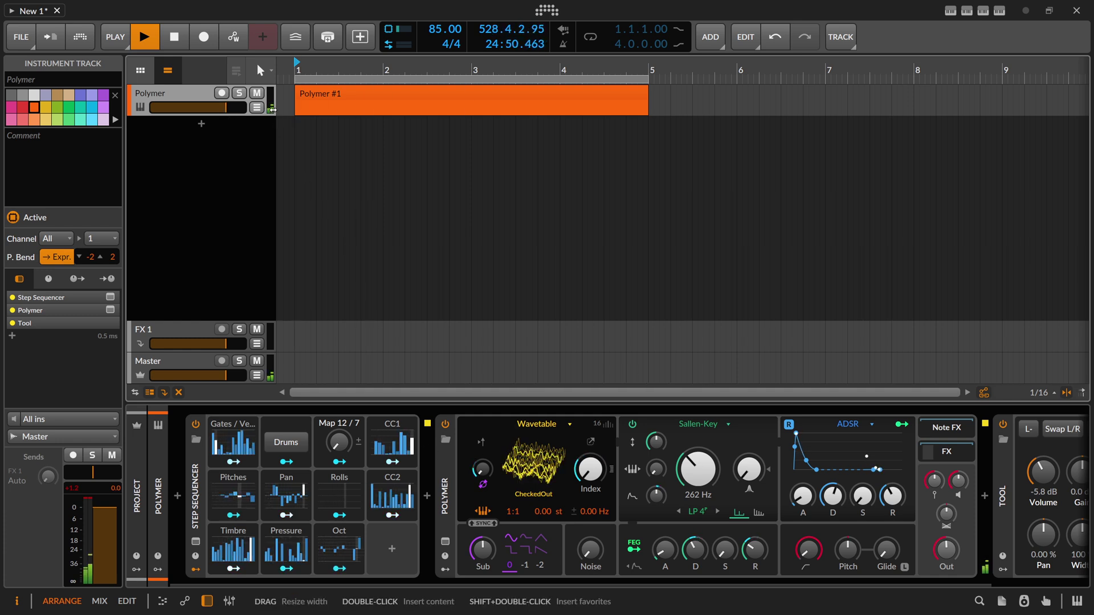
drag(467, 581, 645, 579)
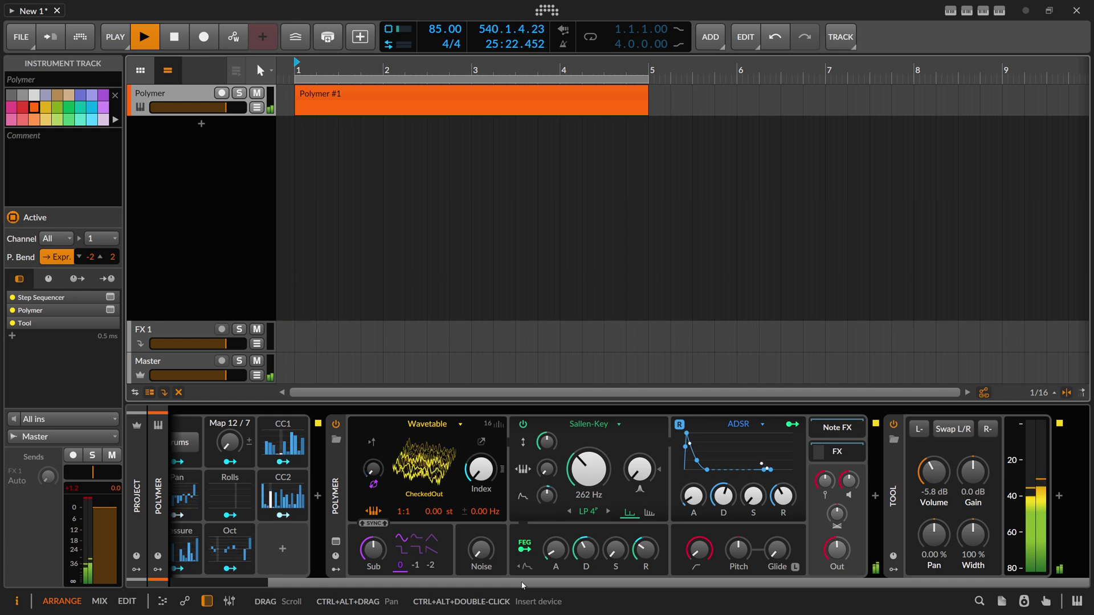
click(875, 497)
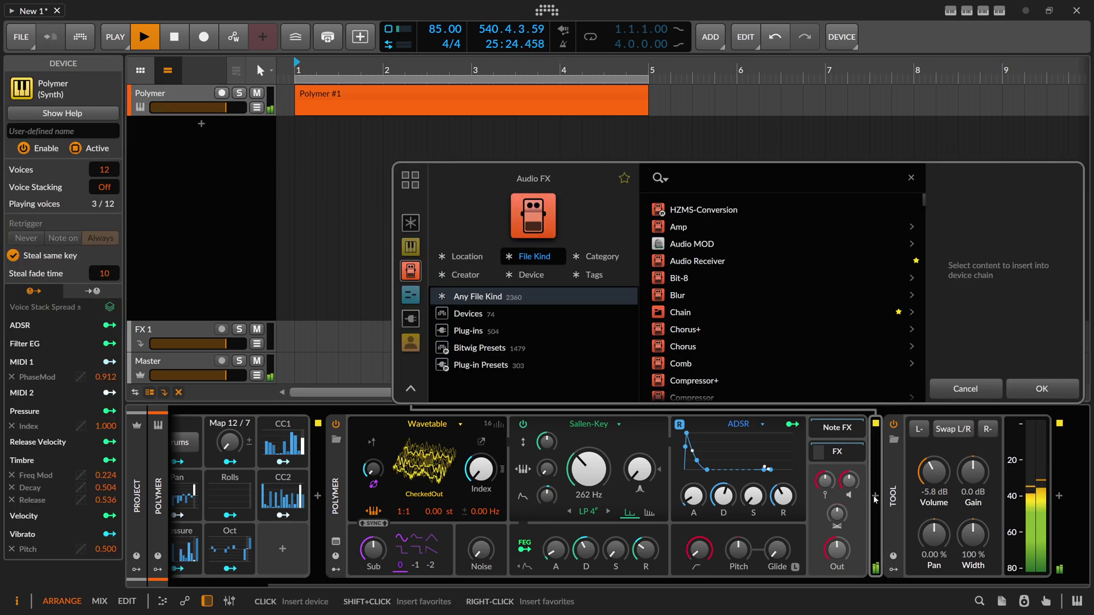
text(auto level)
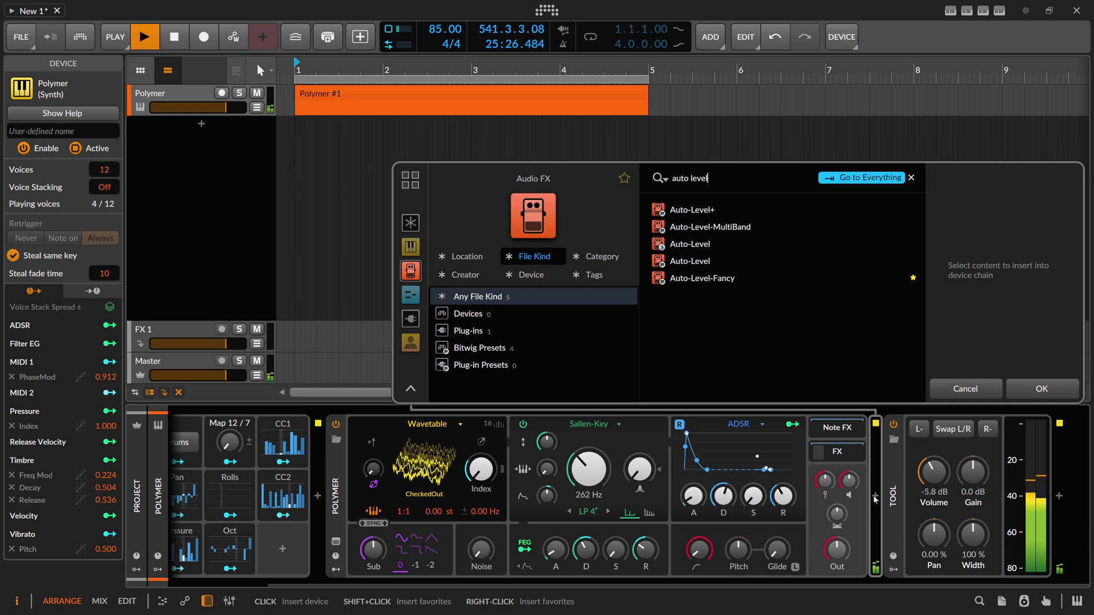
double_click(735, 244)
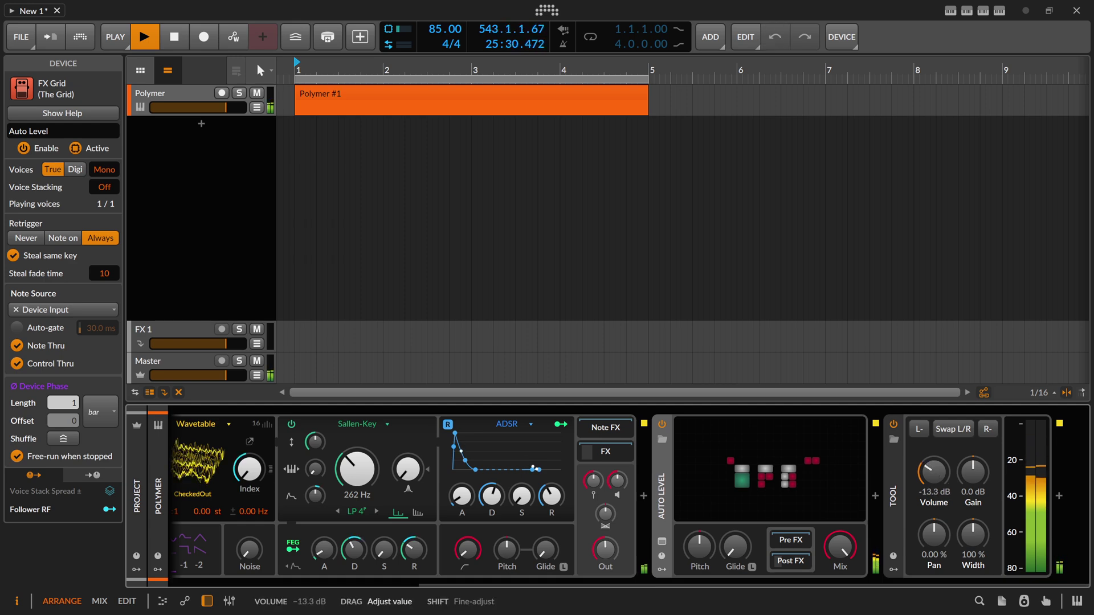
double_click(735, 474)
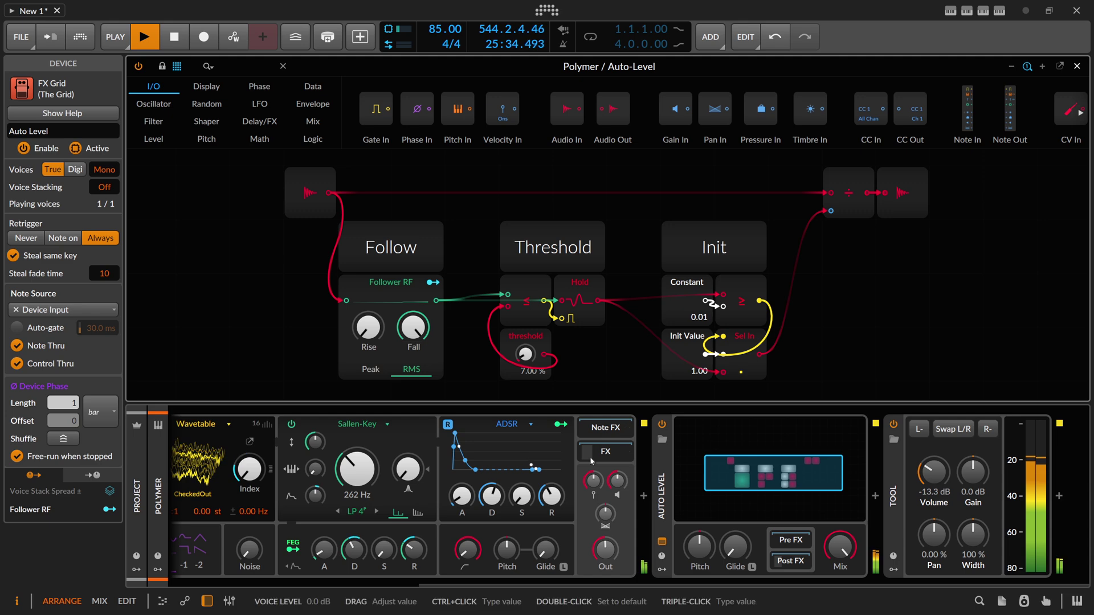
click(382, 283)
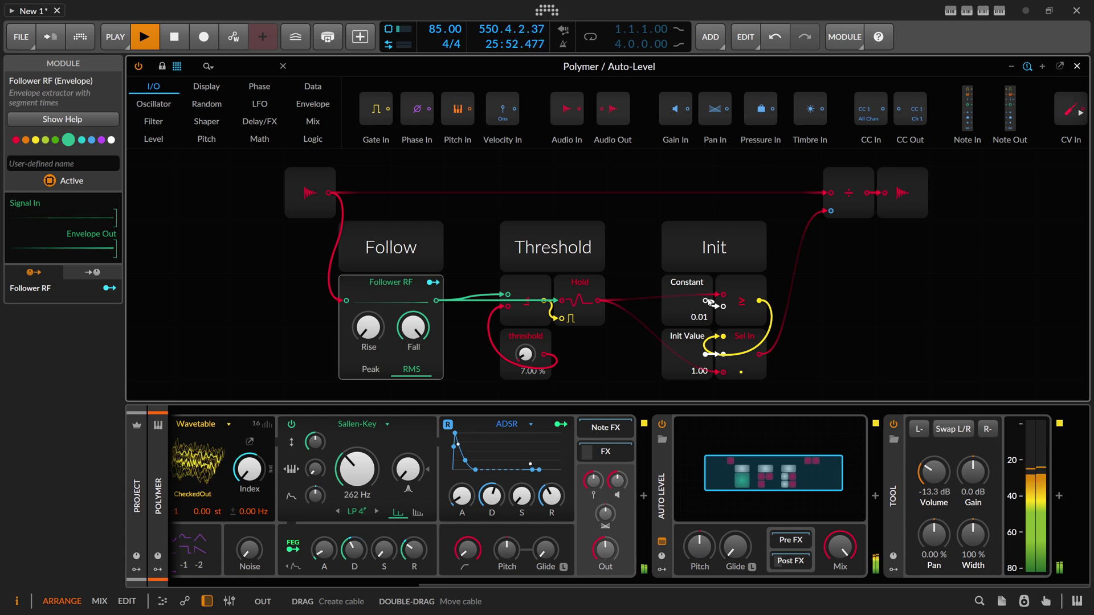
click(666, 467)
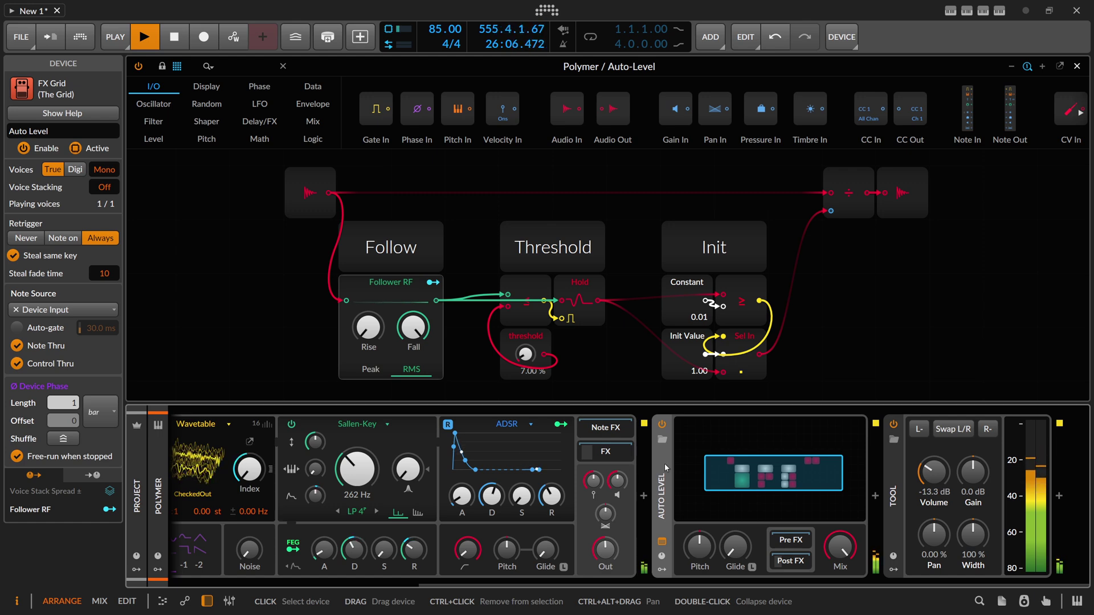
key(Delete)
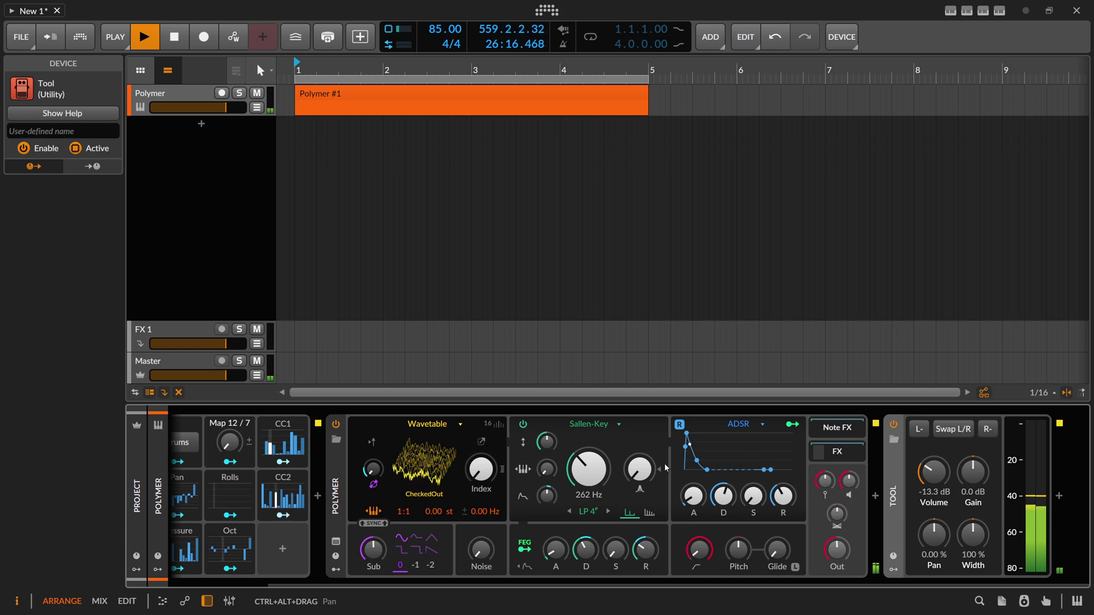
Insert dpMeter5 before Tool and enlarge its plugin window.
click(873, 496)
text(dp)
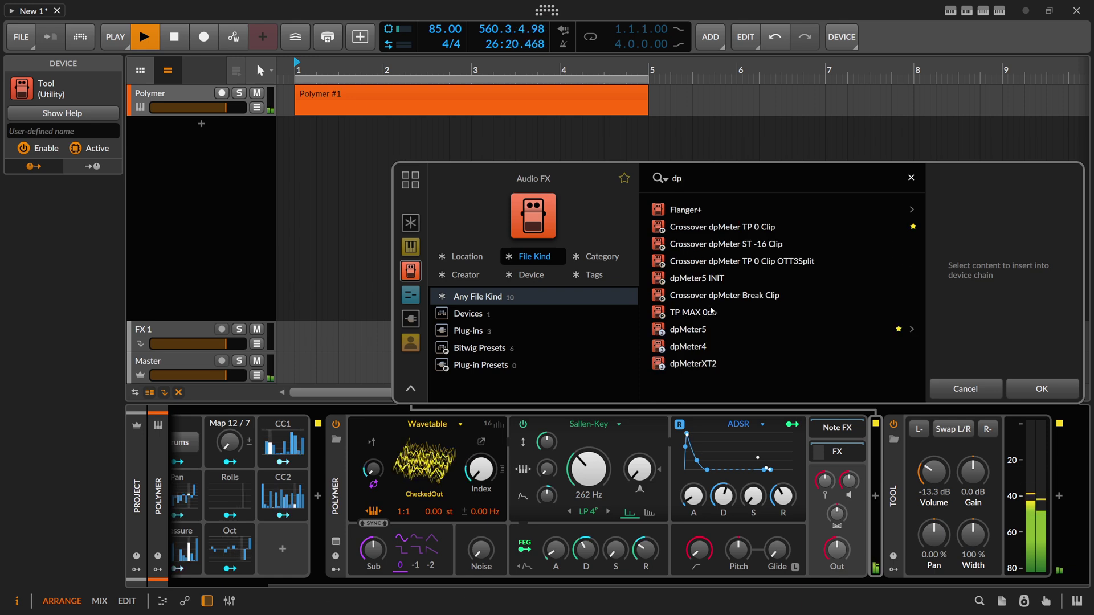
double_click(695, 329)
drag(677, 380, 758, 391)
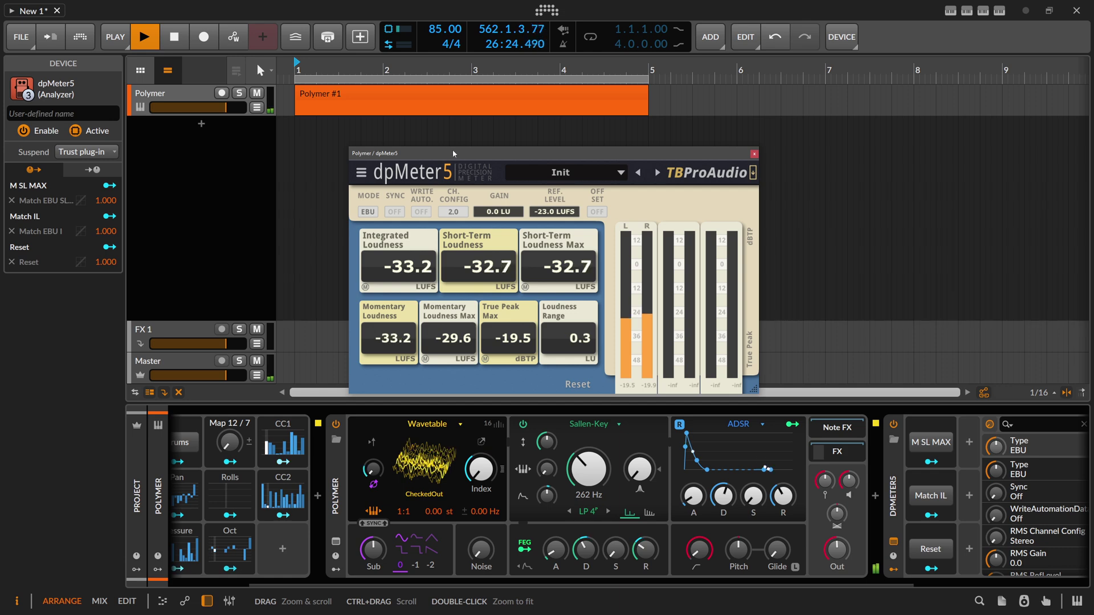
drag(450, 148, 473, 151)
Set dpMeter5 to RMS mode with a -10 dBFS reference and match its gain to 16.6 dB.
click(387, 209)
click(398, 225)
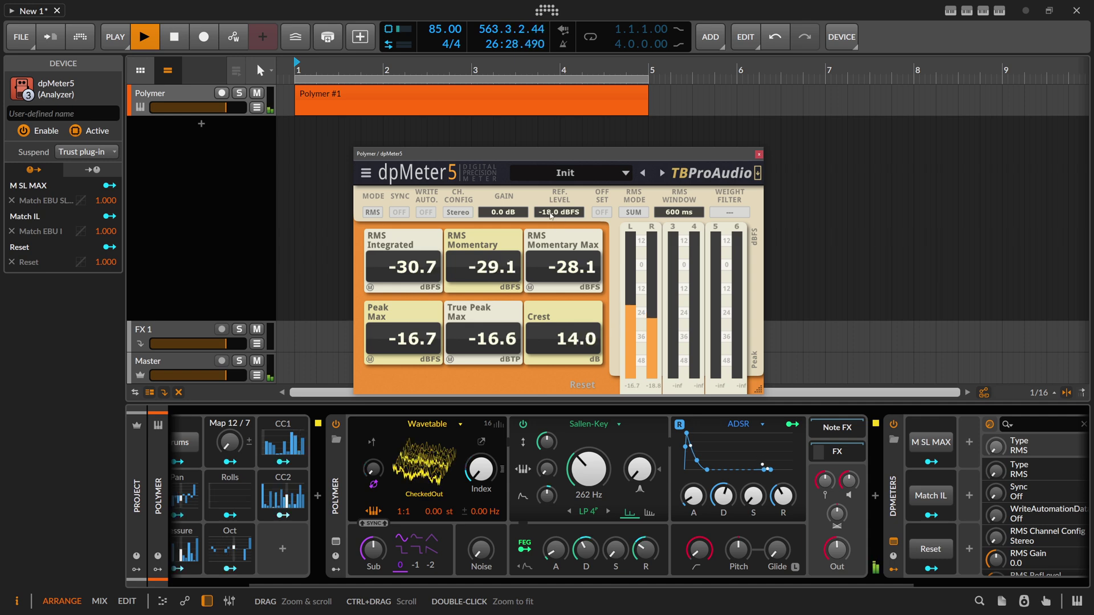
click(560, 213)
double_click(561, 213)
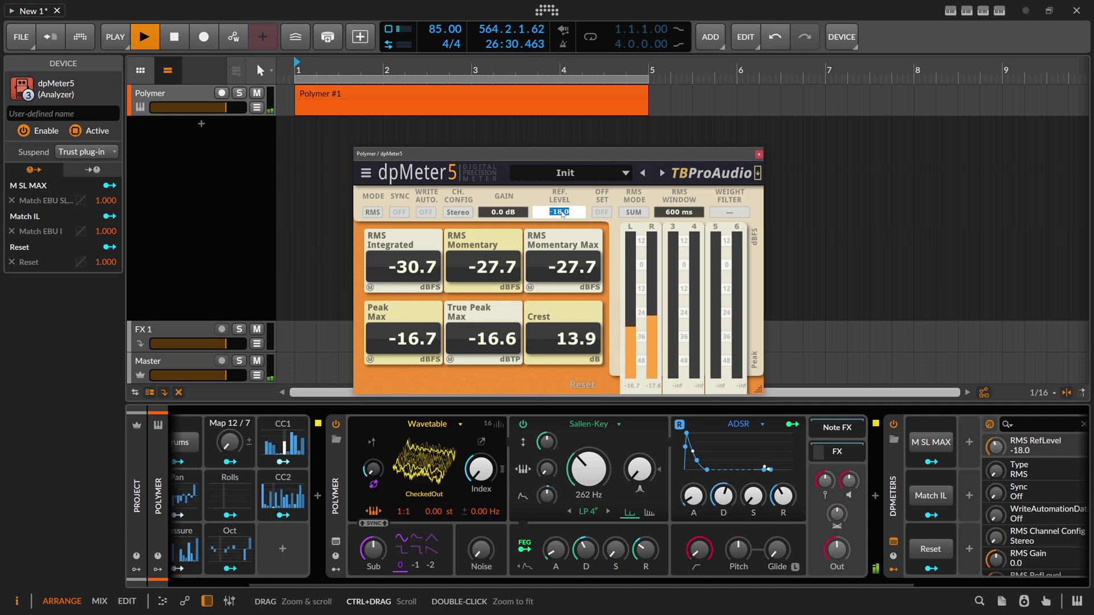
text(-1)
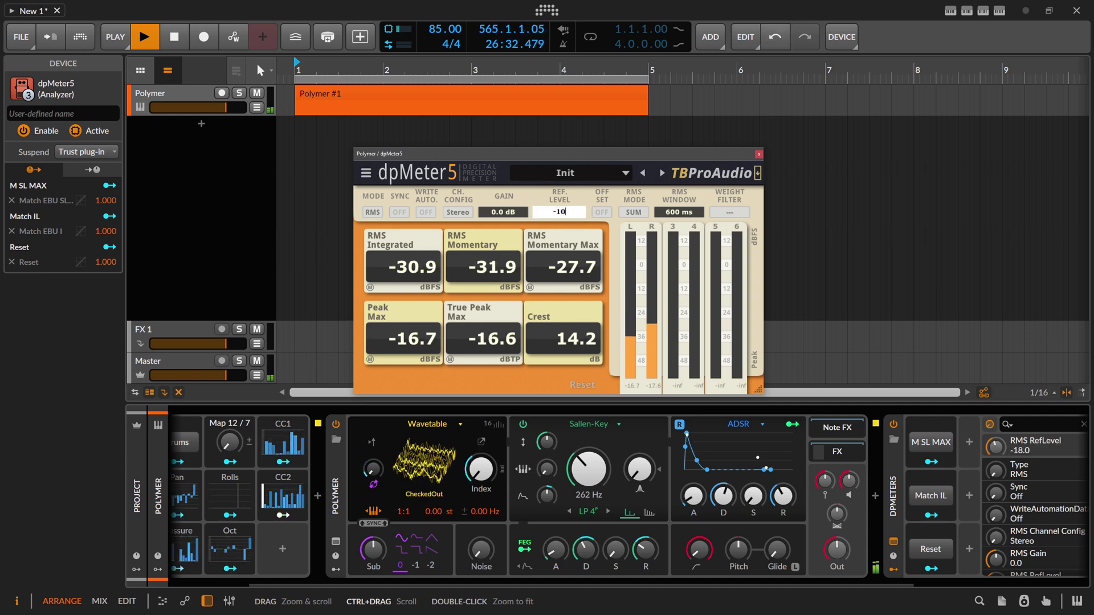
key(Return)
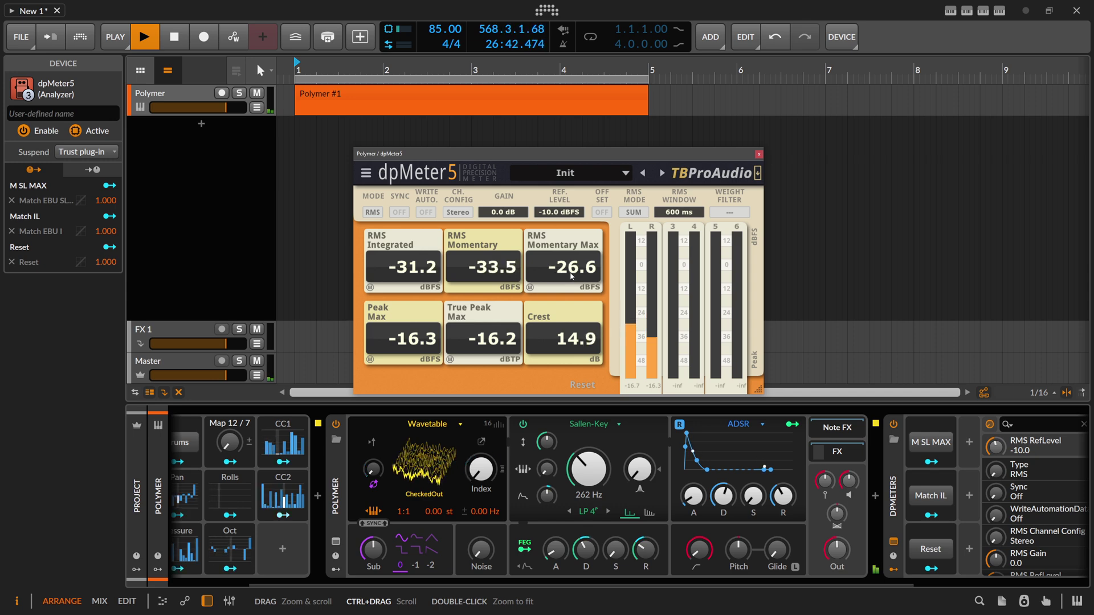
click(529, 287)
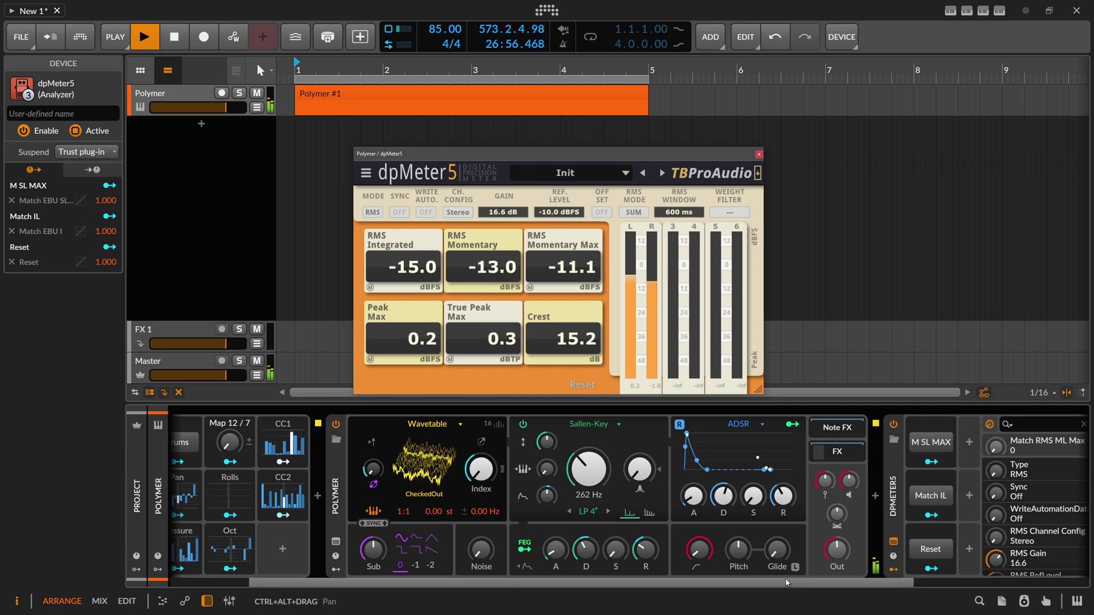
scroll(960, 577, down, 5)
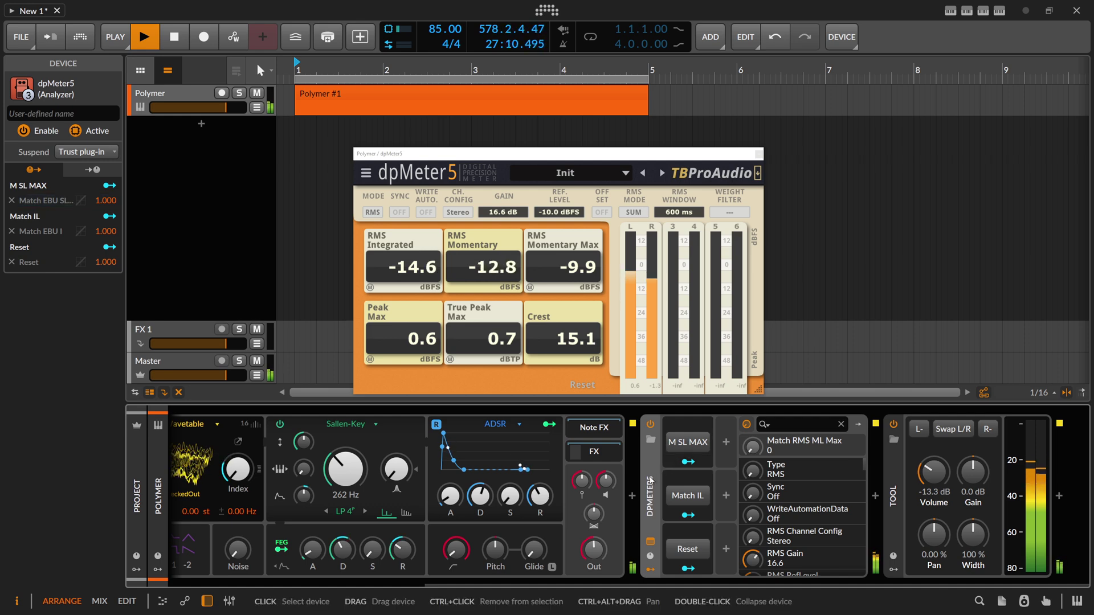
Delete dpMeter5 and insert an empty Chain container after Polymer.
key(Delete)
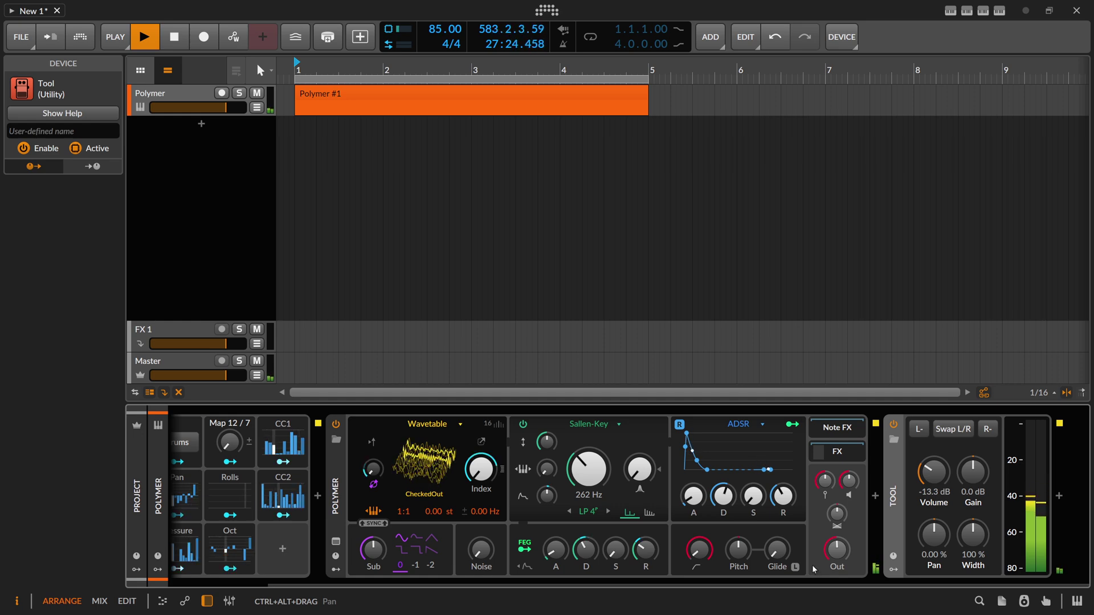
click(876, 497)
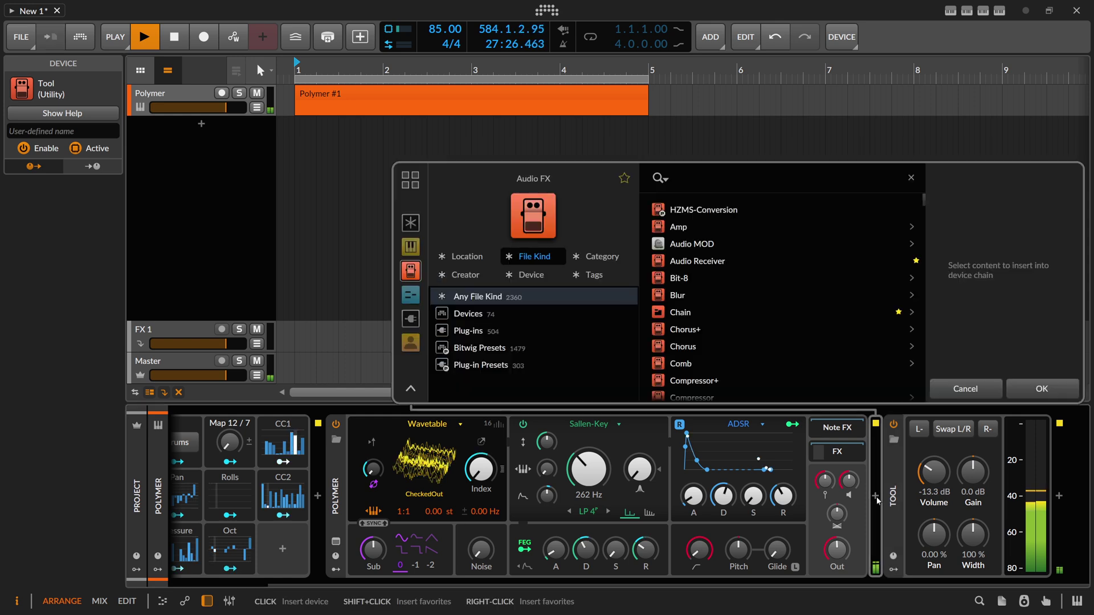
text(chain)
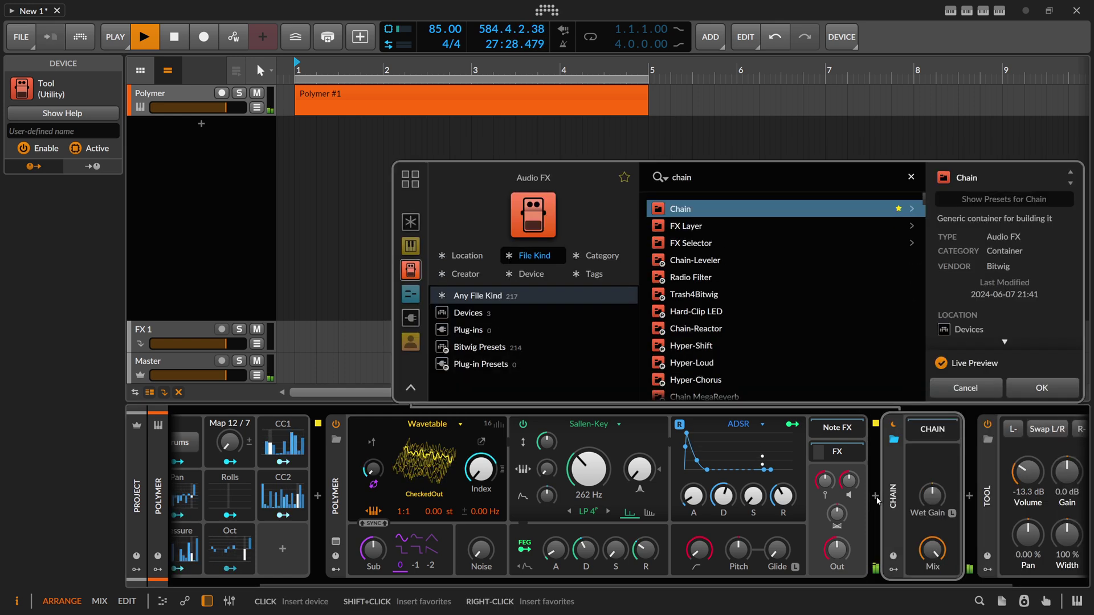
key(Return)
scroll(861, 490, down, 3)
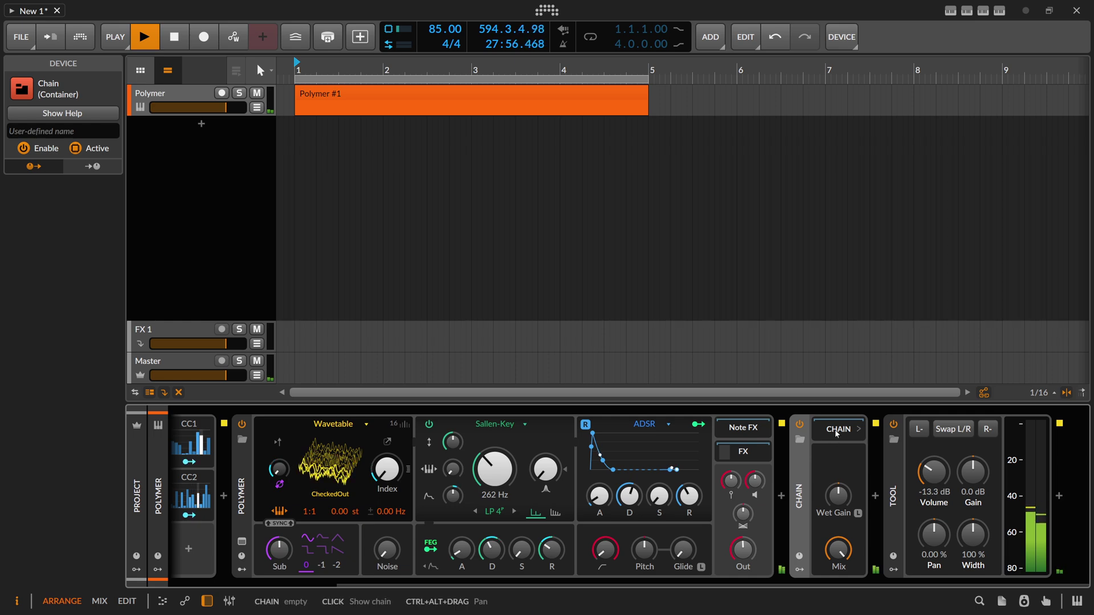
drag(797, 585, 807, 585)
Insert an Audio Receiver after the Chain.
click(859, 502)
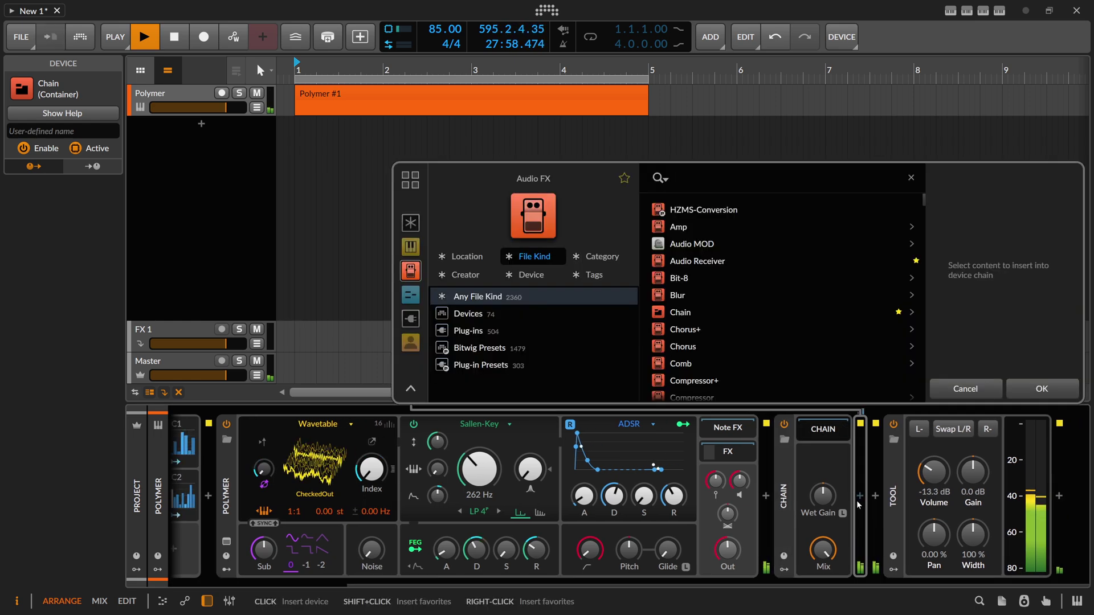
text(aud)
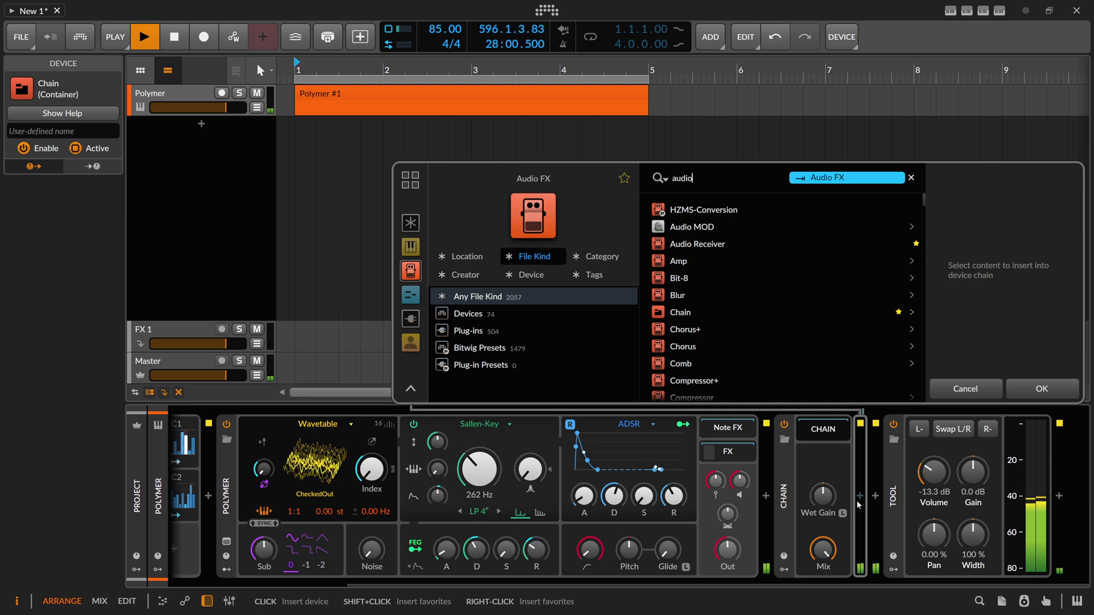
text(io)
key(Down)
key(Down)
key(Down)
key(Return)
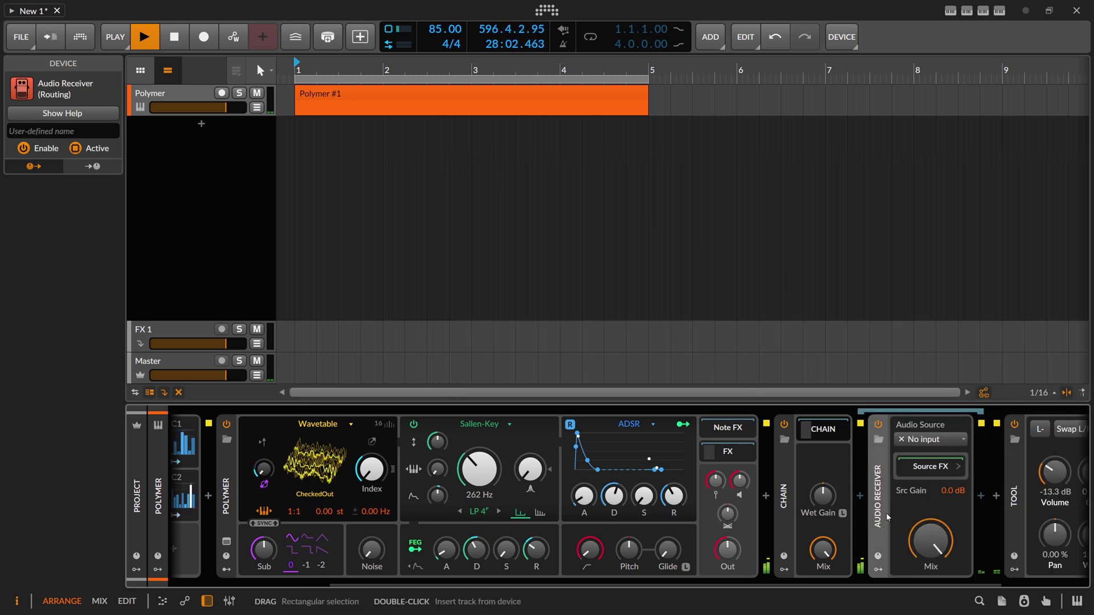
scroll(754, 583, right, 3)
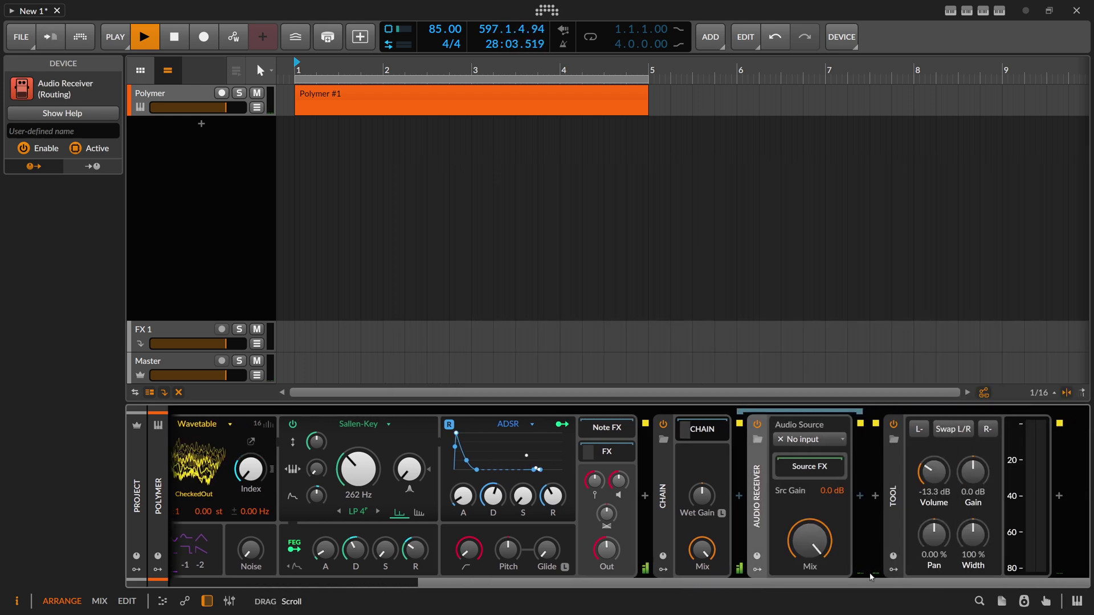
Insert a Tool device after Polymer and name it 'Audio'.
click(647, 498)
text(tool)
key(Return)
scroll(625, 513, right, 2)
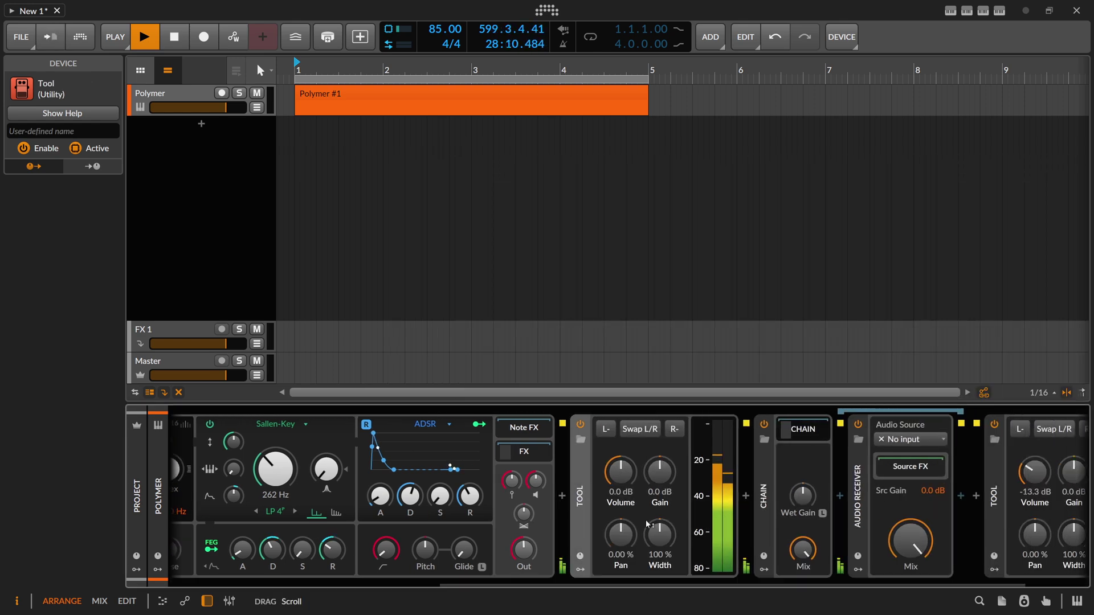
click(87, 132)
text(Audio)
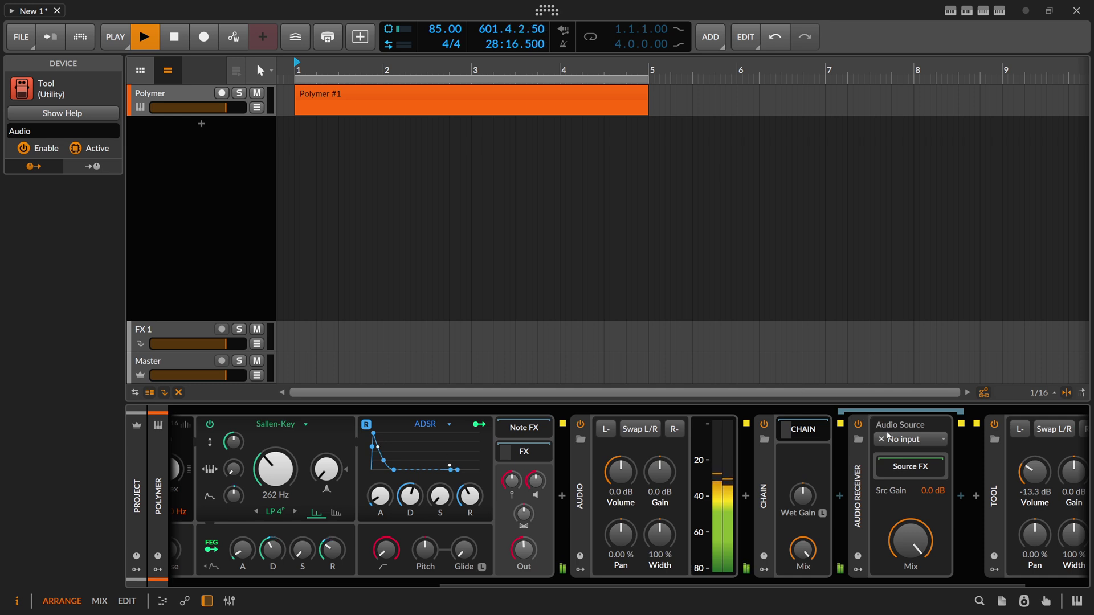
Set the Audio Receiver's source to Polymer > Audio Out.
click(883, 439)
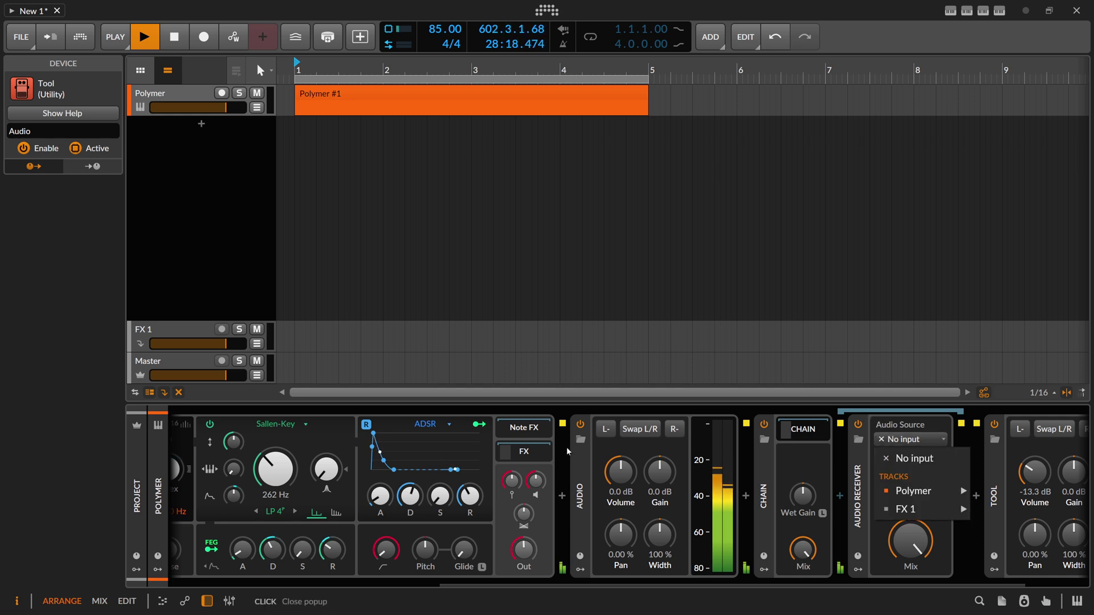
mouse_move(923, 494)
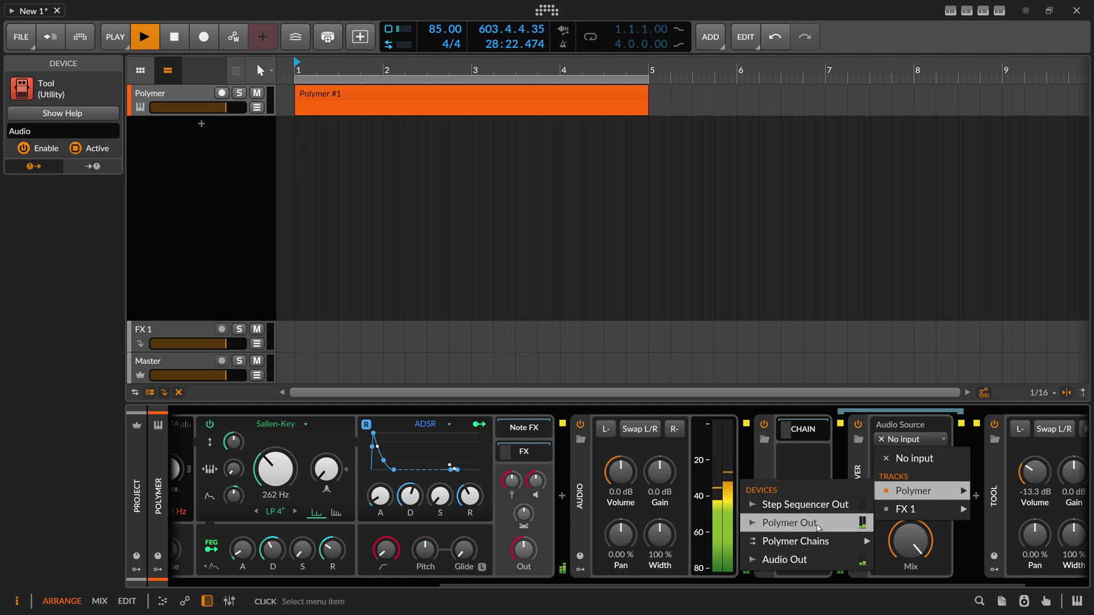
click(810, 564)
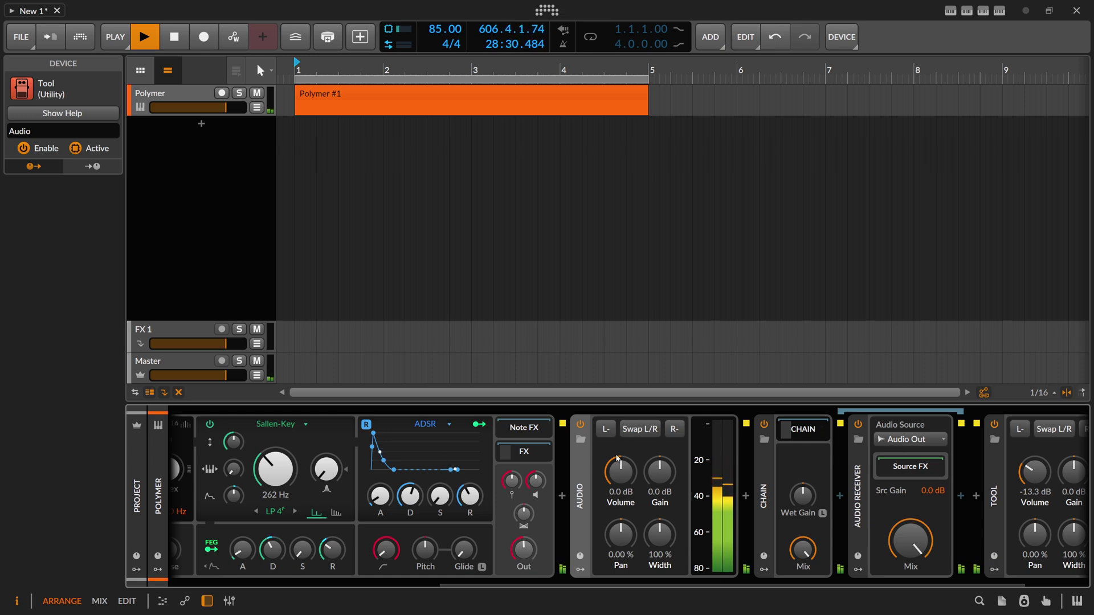
Insert a Test Tone after Audio, switch it to Pink Noise, and turn its Mix fully up.
scroll(682, 483, down, 3)
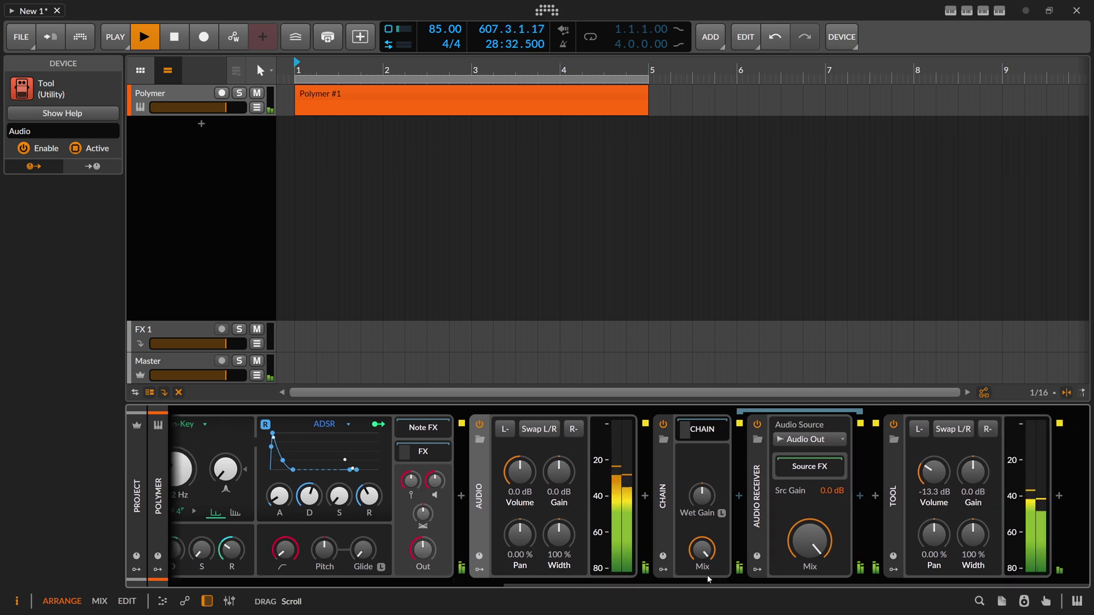
click(646, 495)
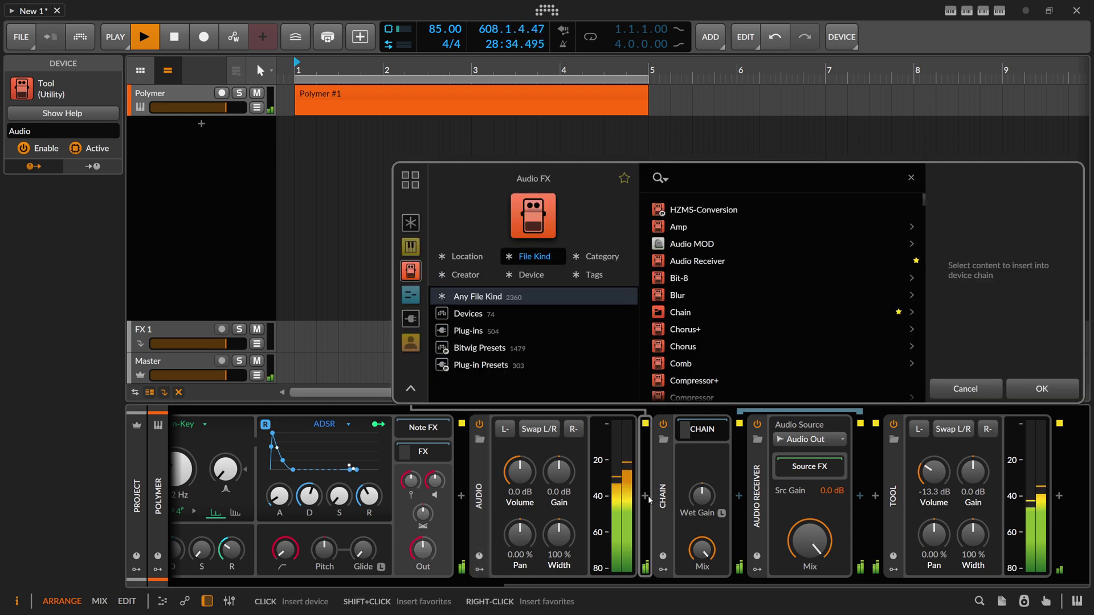
text(test)
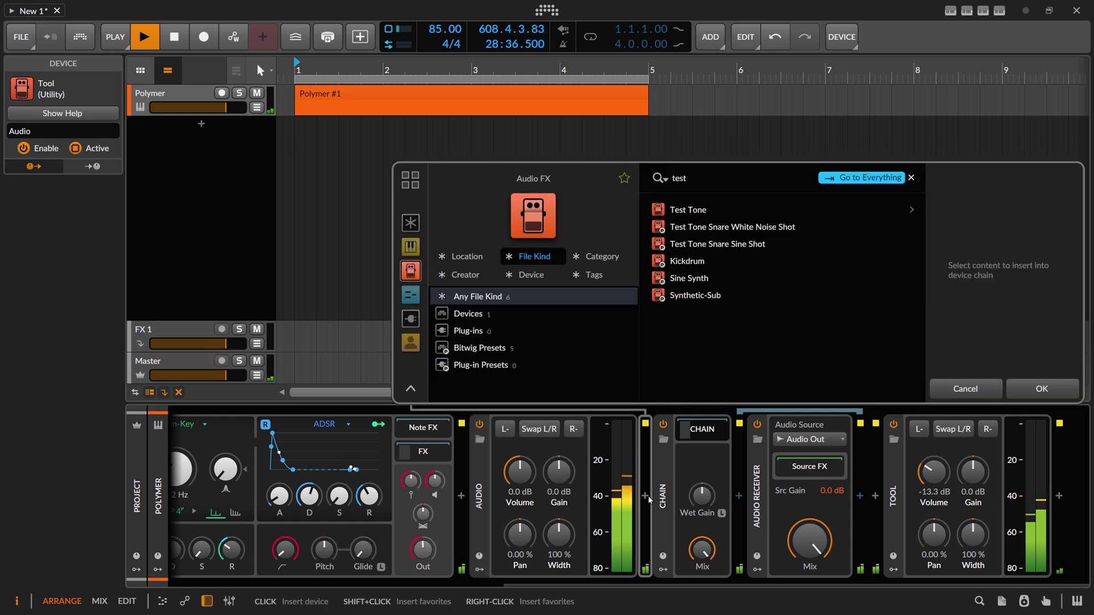
double_click(688, 209)
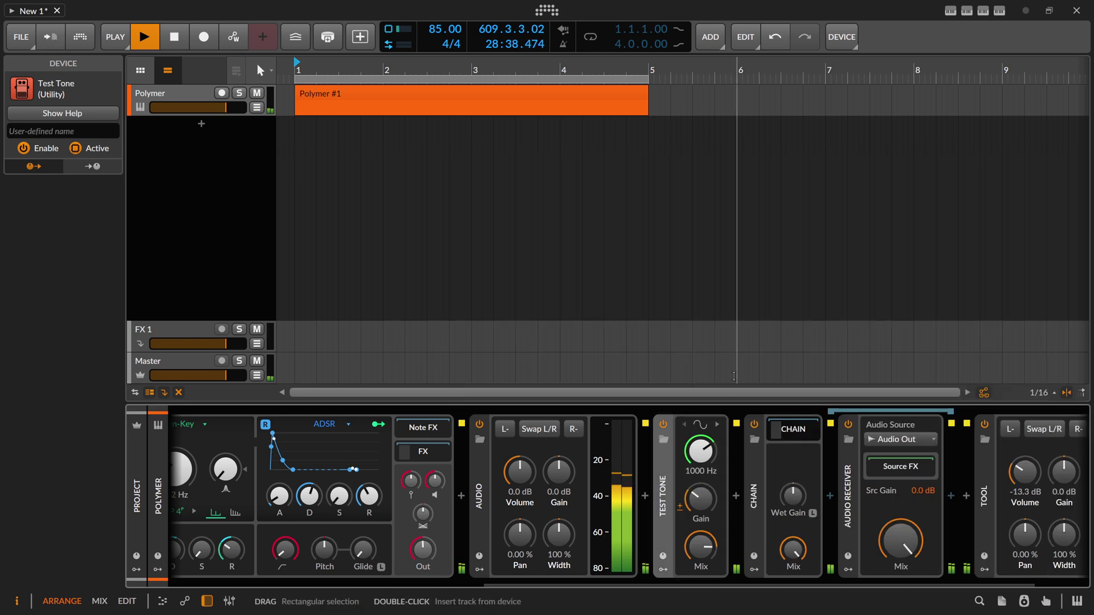
click(700, 426)
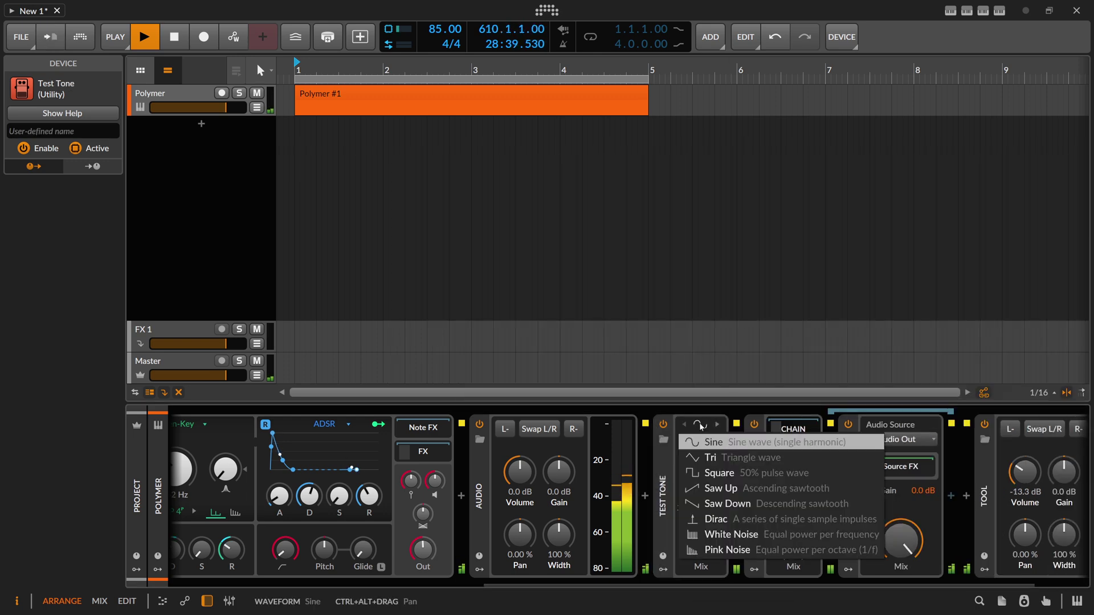
click(711, 547)
drag(711, 547, 702, 500)
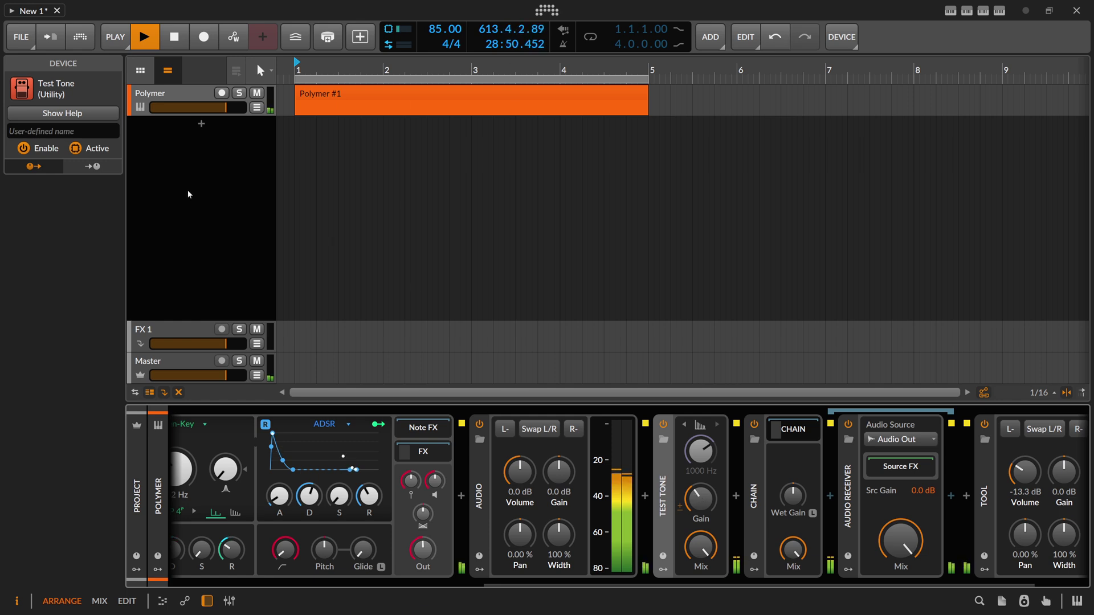
Rename the Test Tone device 'Ref'.
click(99, 136)
text(Ref)
key(Return)
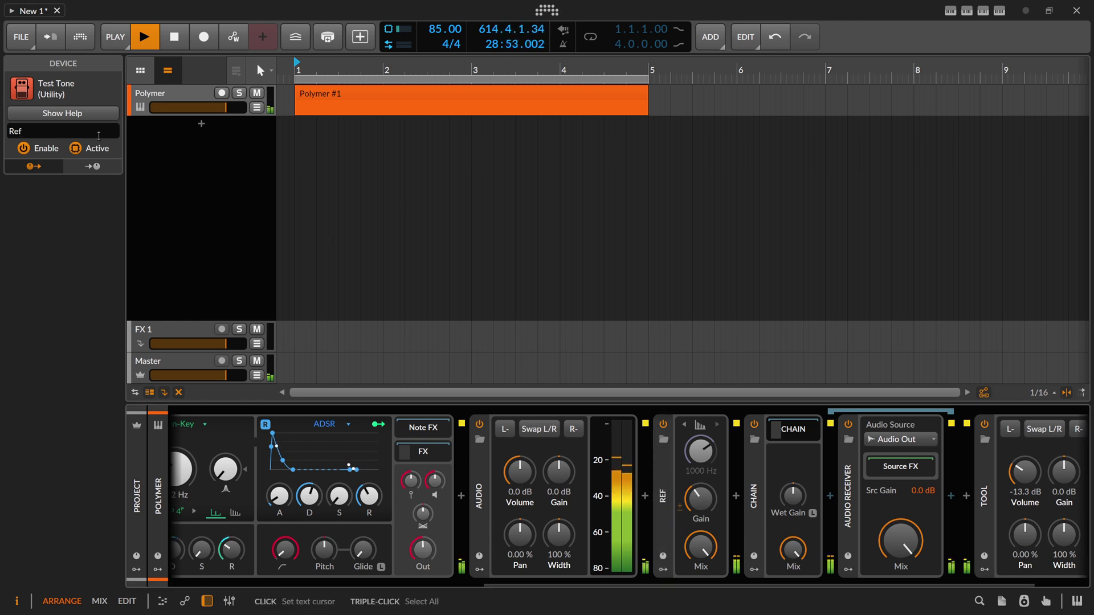
Set Ref's Gain to -23 dB, learn the chain's Wet Gain, and collapse that chain.
ctrl+click(703, 497)
text(-)
text(23)
key(Return)
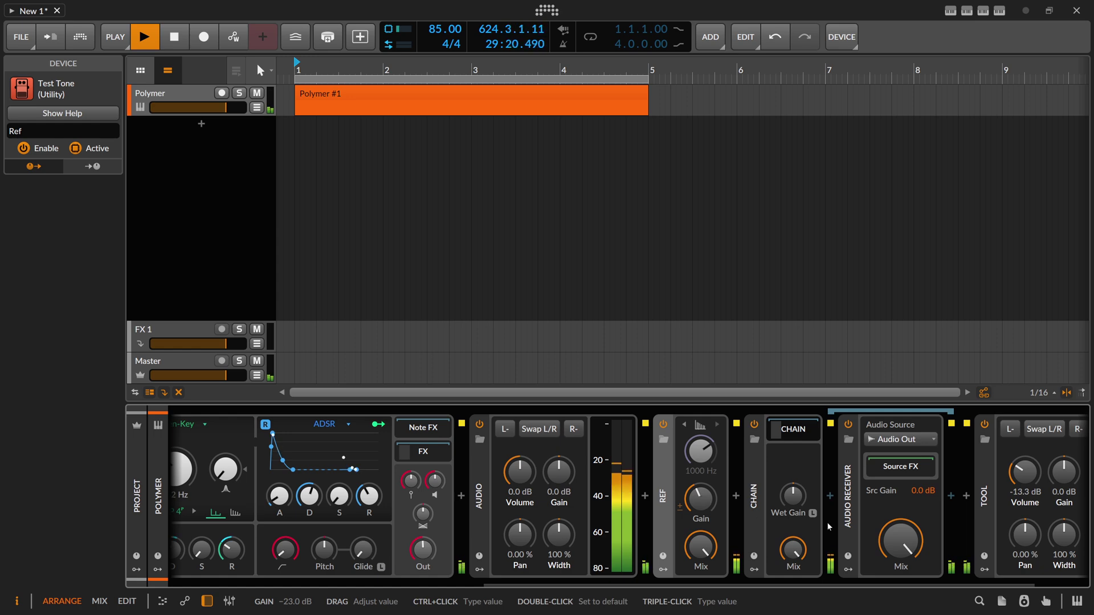
click(813, 513)
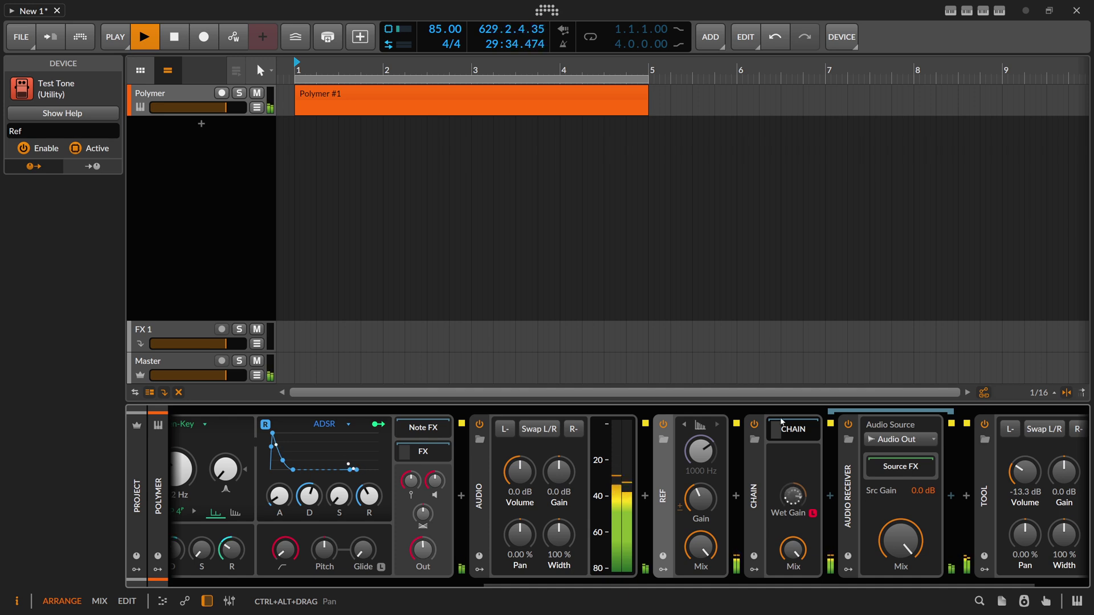
click(791, 431)
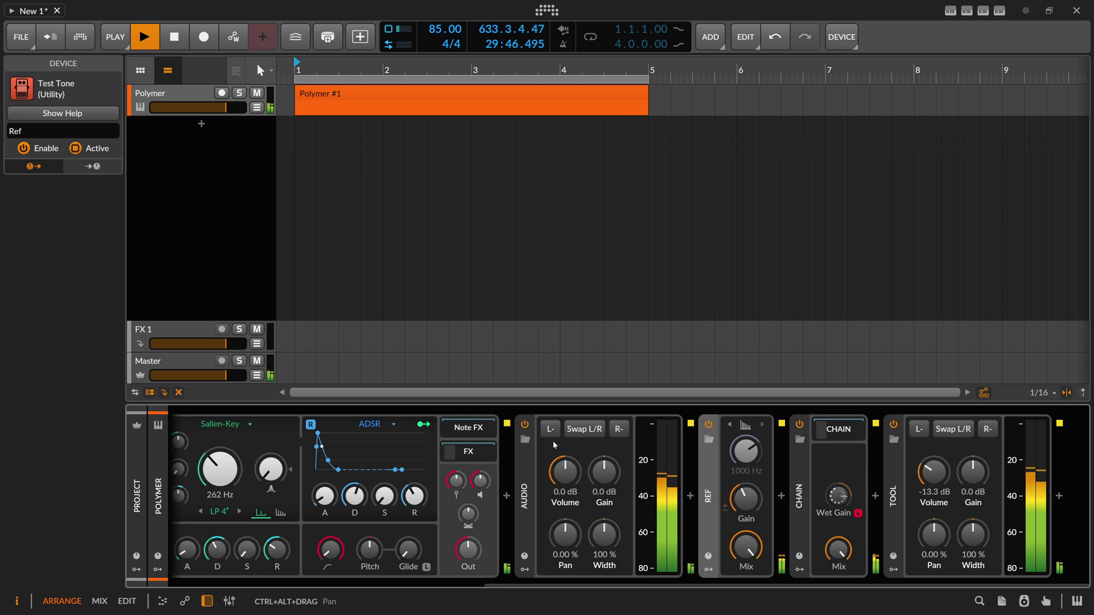
Insert a Chain container after Polymer's FX and name it 'Normalize'.
click(505, 495)
text(d)
key(BackSpace)
text(chain)
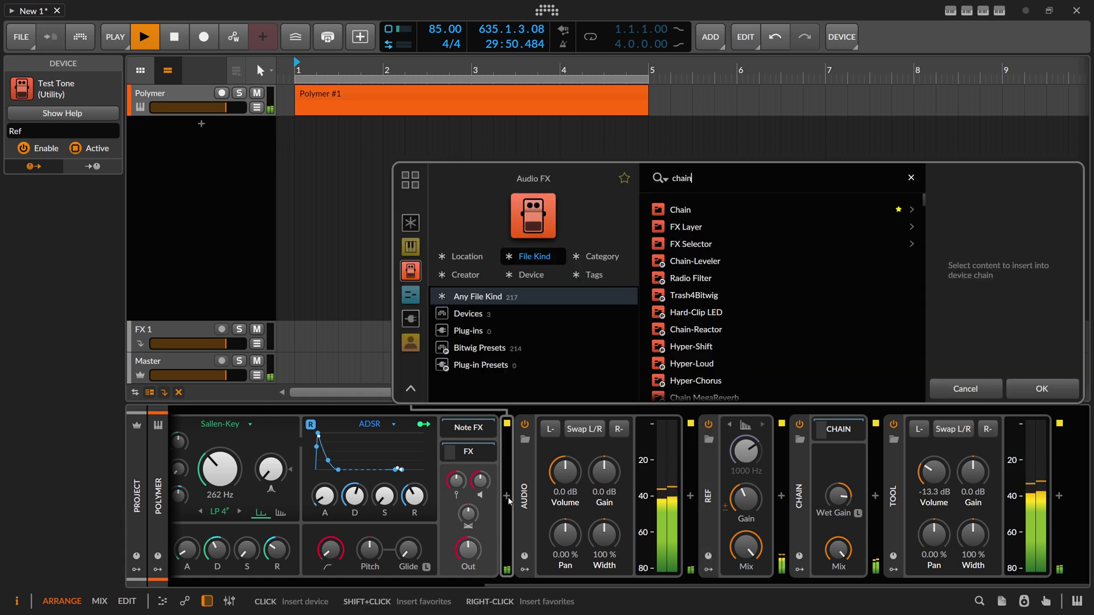
key(Return)
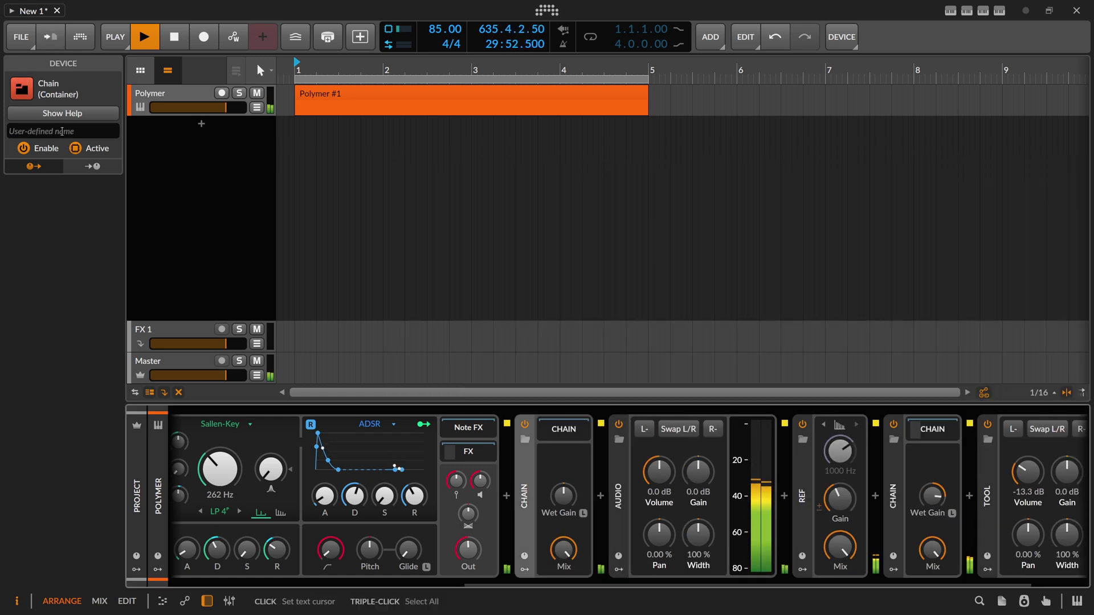
click(61, 131)
text(Normalize)
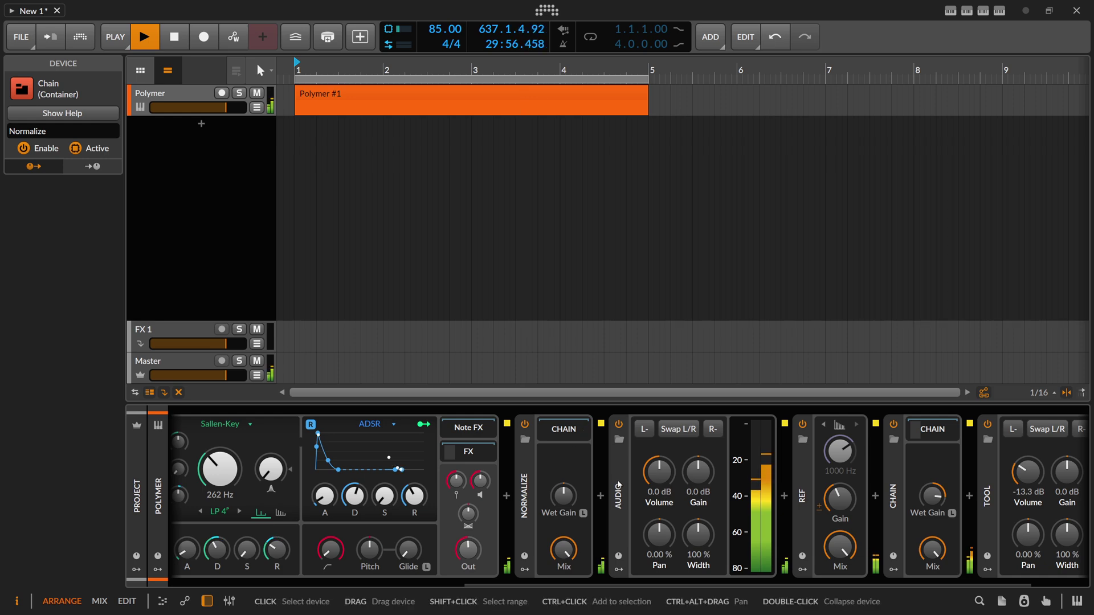
Move the Audio and Ref devices into Normalize, expand the chains, and collapse Audio.
drag(618, 495, 658, 471)
drag(708, 495, 829, 437)
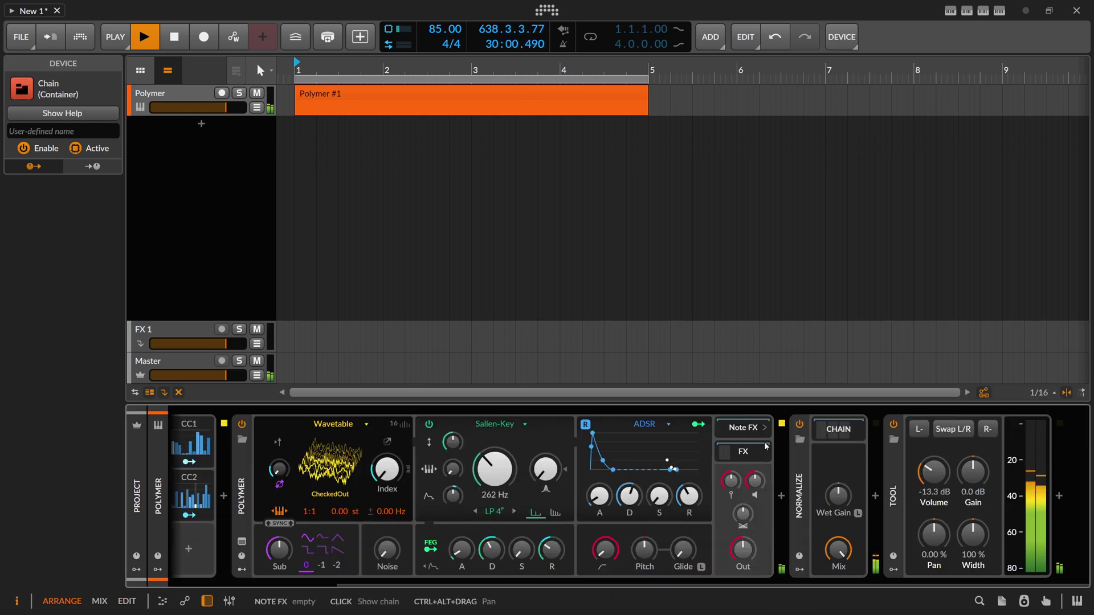
click(828, 438)
click(836, 433)
click(509, 496)
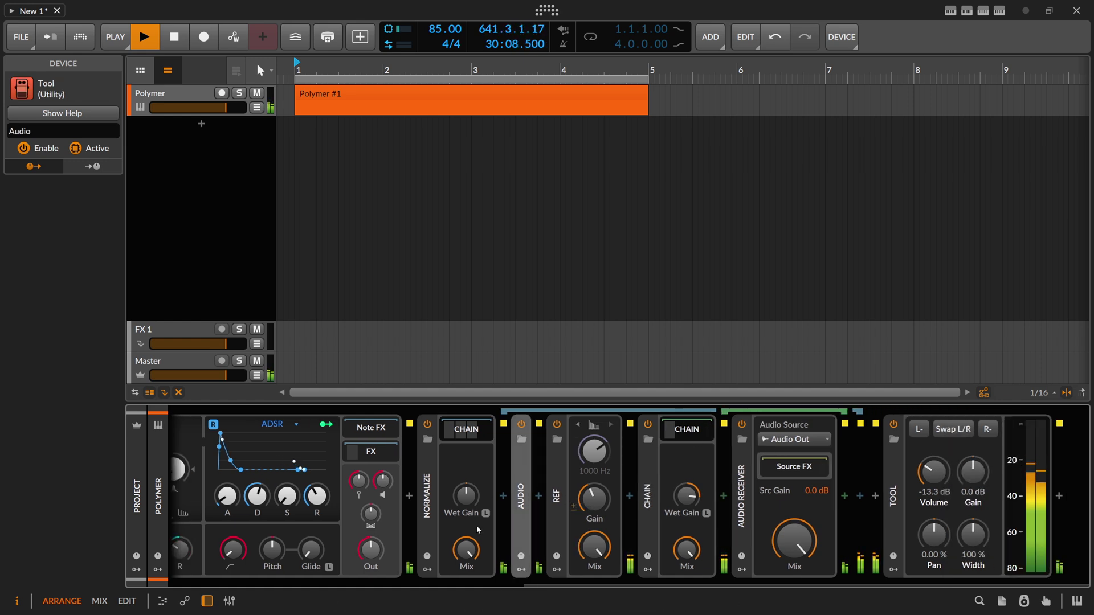
Open Normalize's modulator area and add a new remote-controls page.
click(427, 569)
click(452, 444)
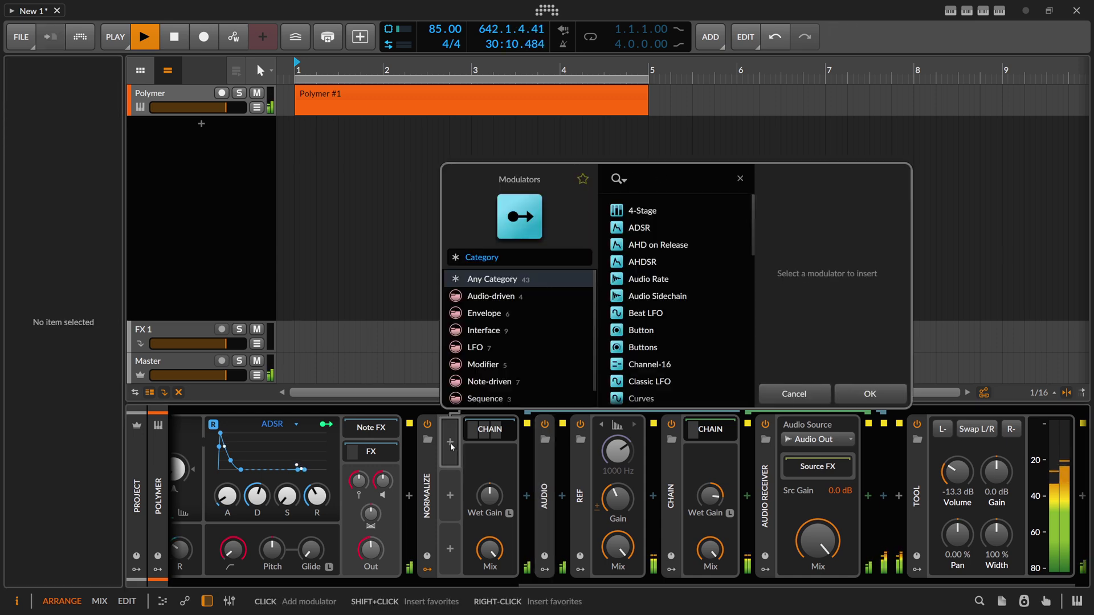
text(mac)
key(Return)
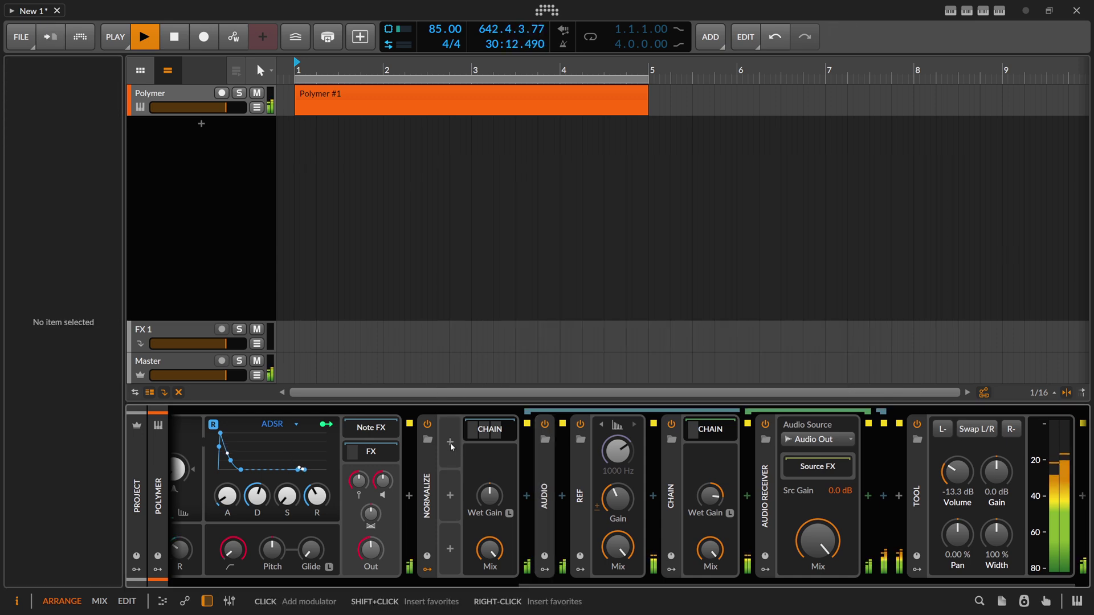
click(479, 443)
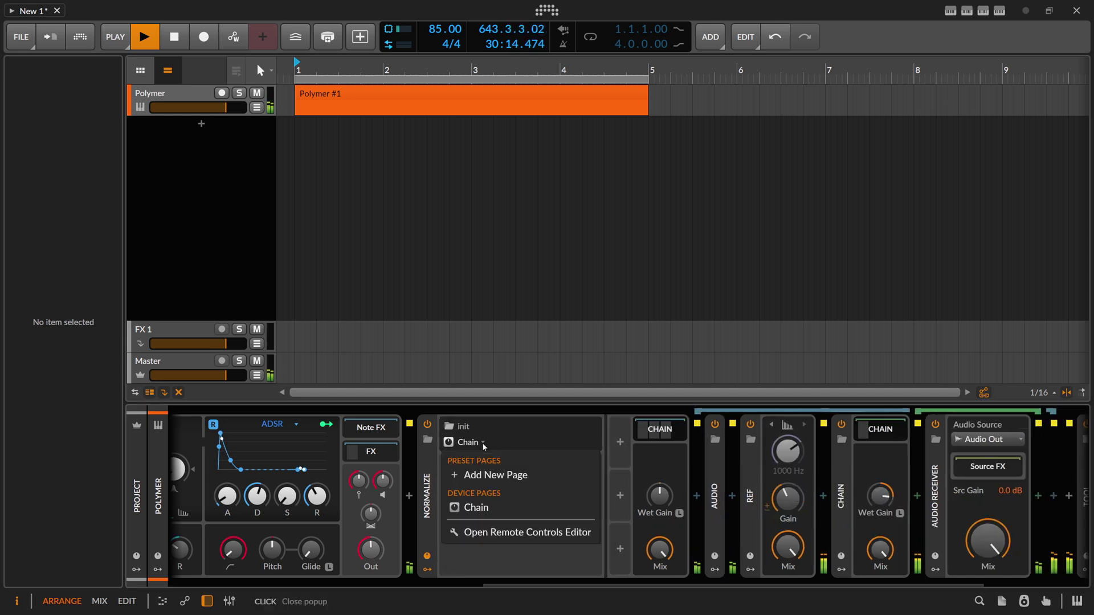
click(496, 474)
Map Ref's Gain to the first Perform control and name it 'Ref Vol'.
click(462, 484)
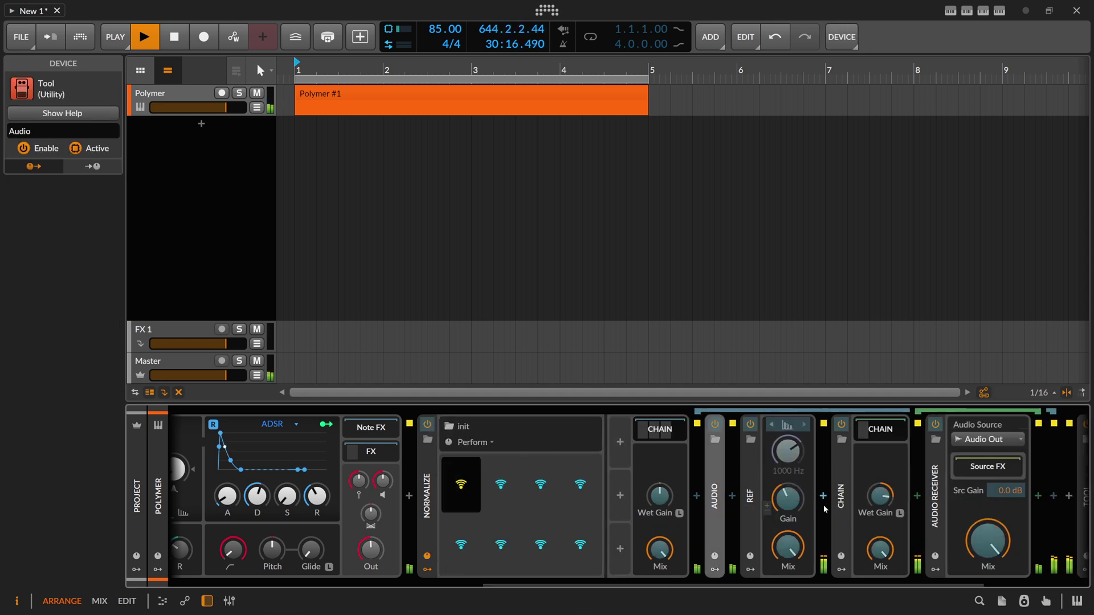
click(788, 498)
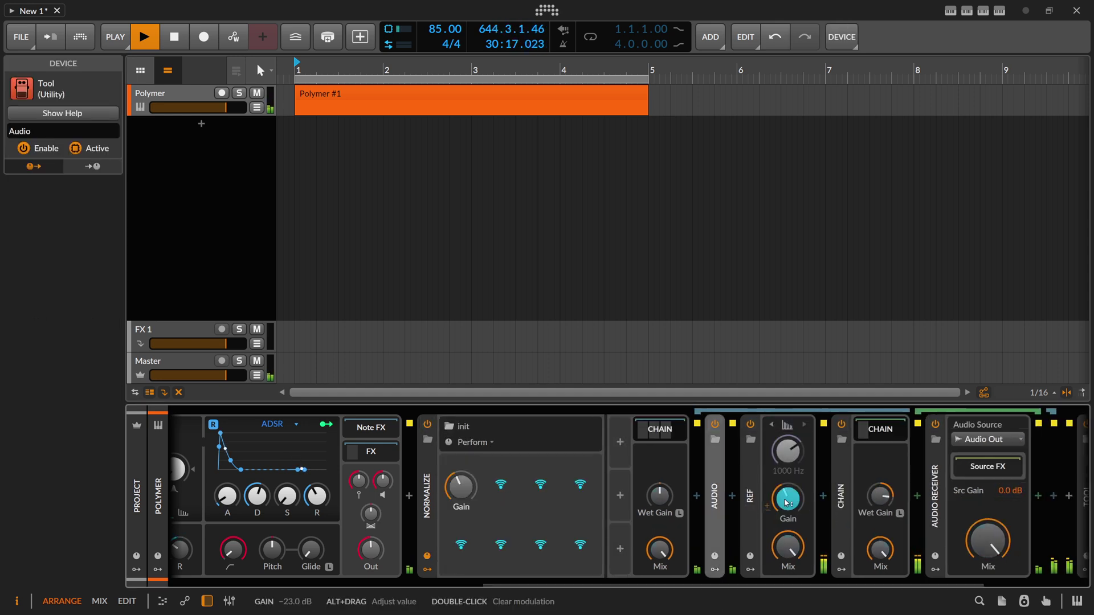
double_click(469, 507)
text(Ref Vol)
key(Return)
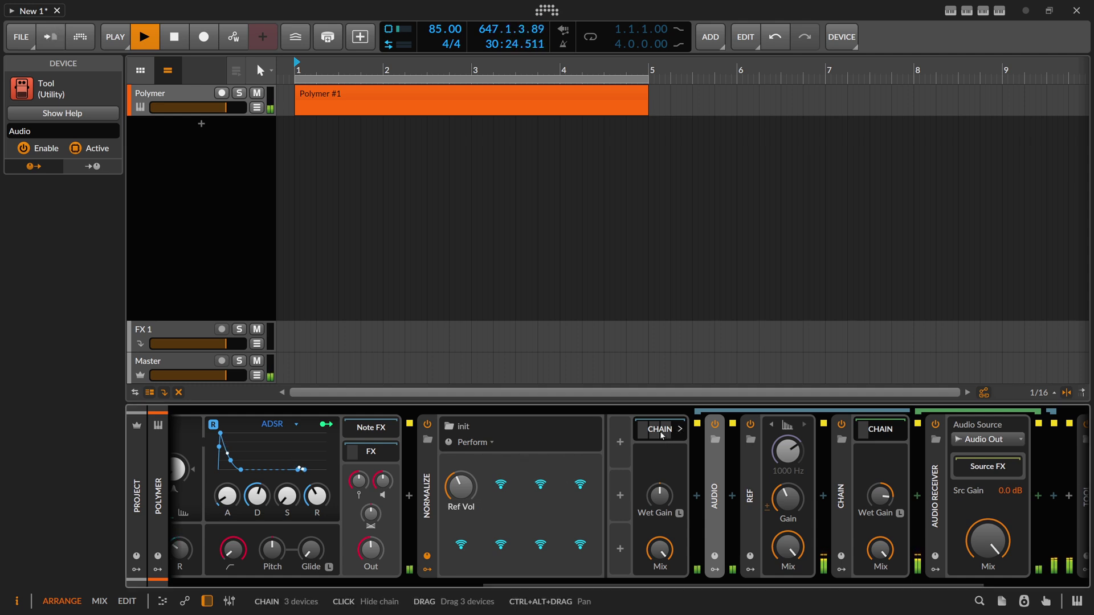
Collapse the second chain, learn its Wet Gain, and delete the stray LATCH remote.
click(881, 431)
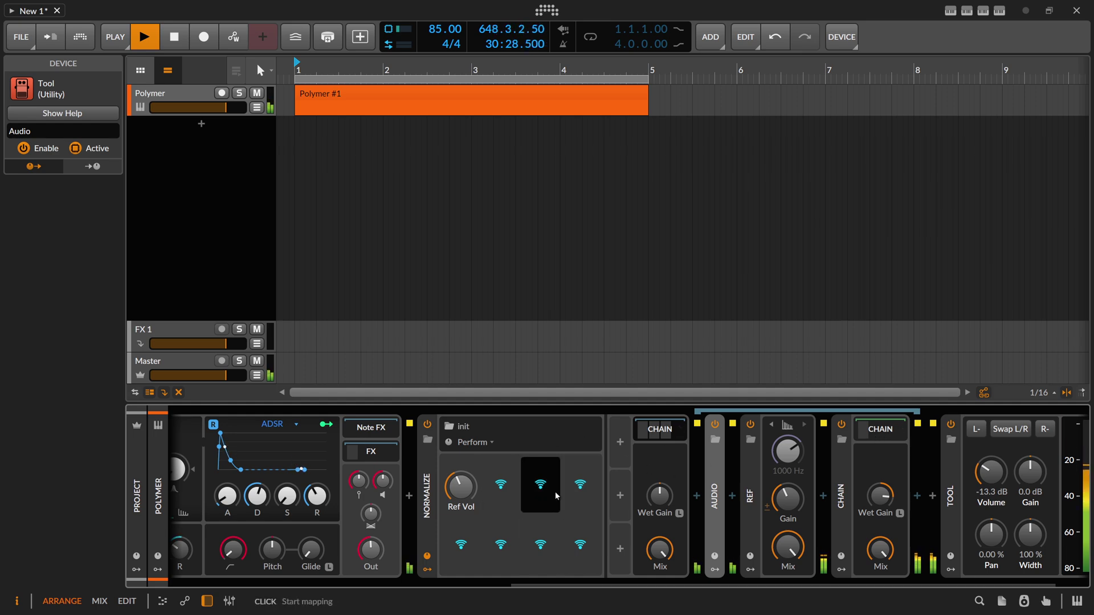
click(900, 514)
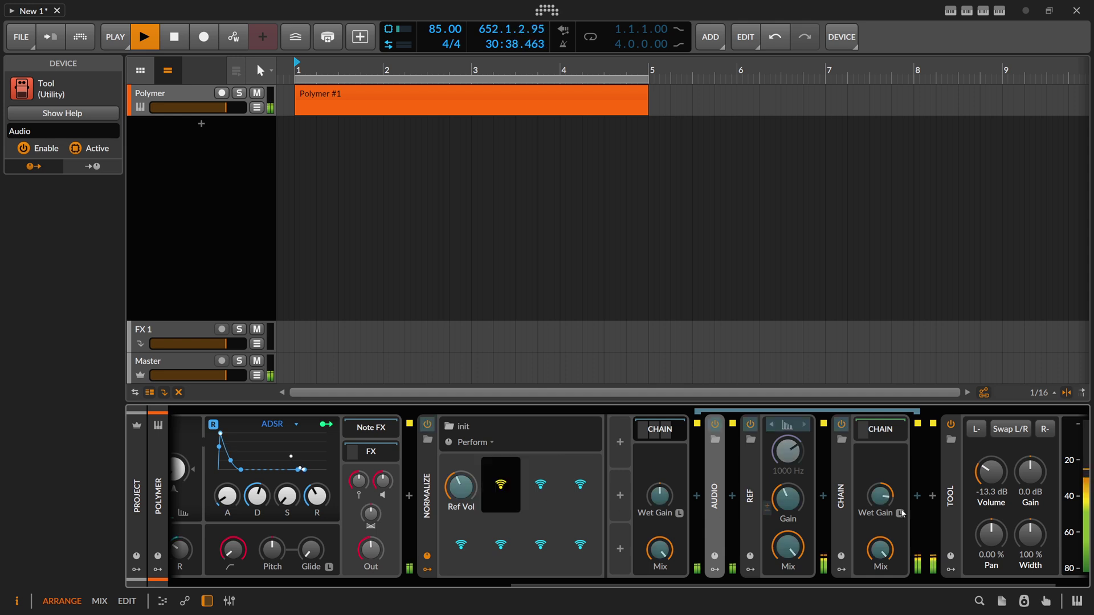
click(899, 514)
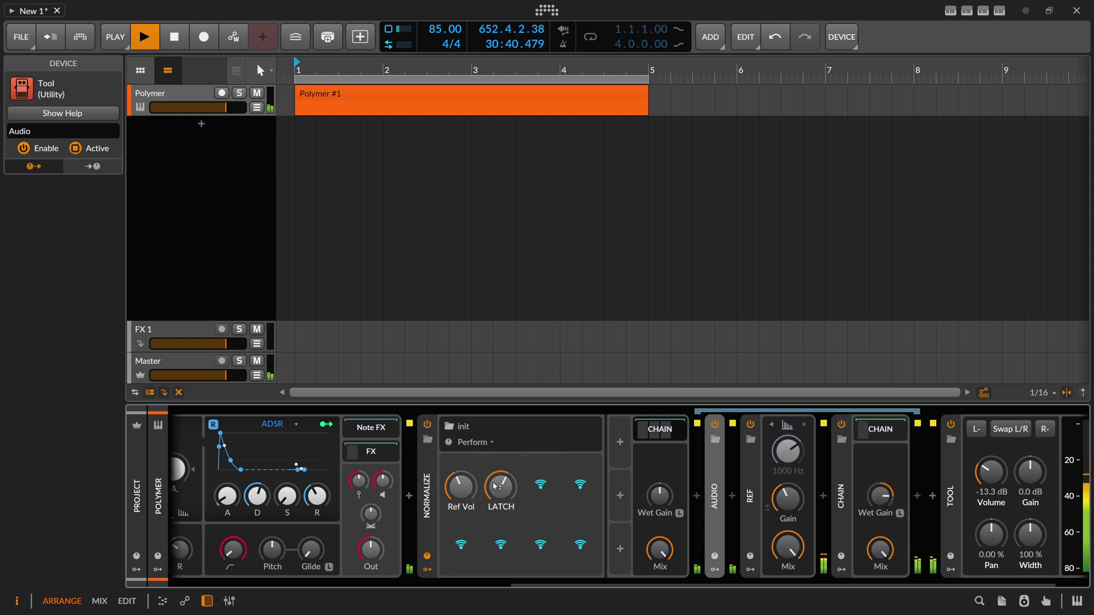
right_click(503, 490)
click(569, 596)
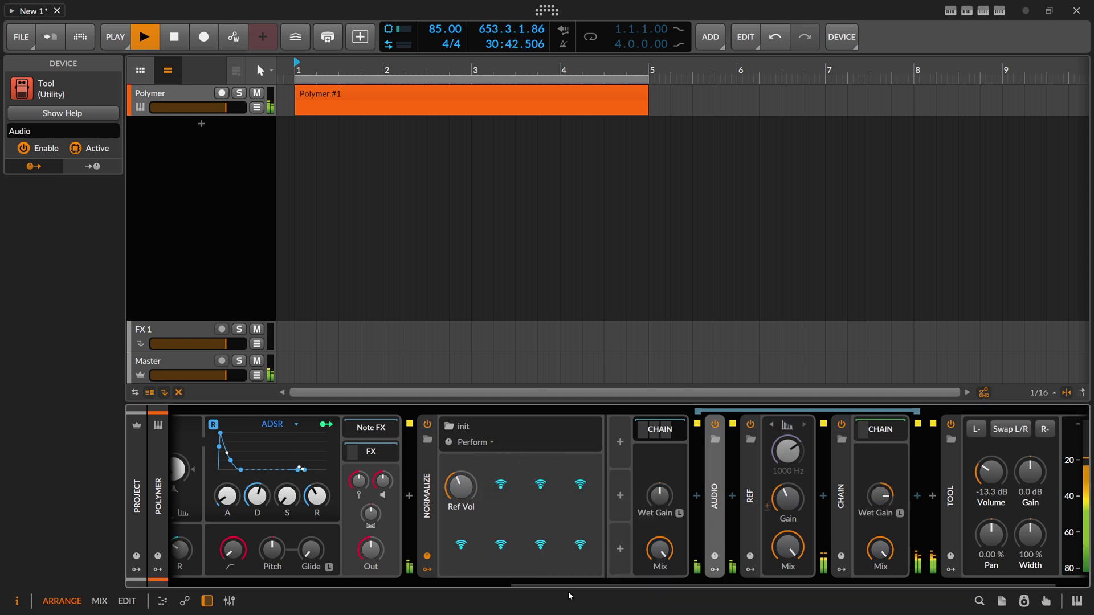
Add a trial Button modulator to Normalize, then delete it.
click(621, 445)
text(butt)
key(Return)
click(652, 462)
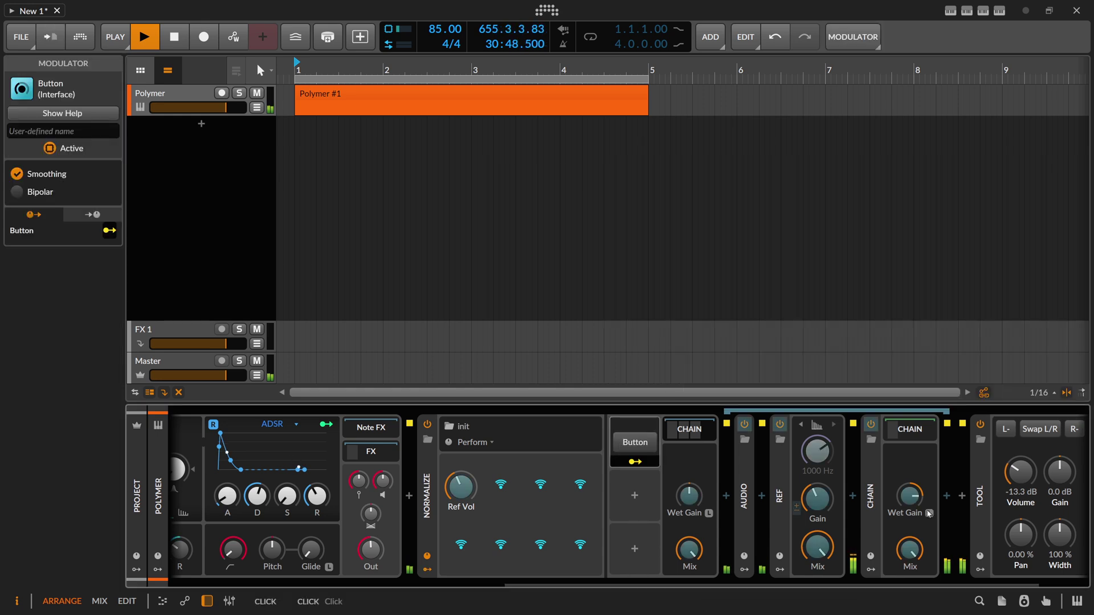
right_click(632, 428)
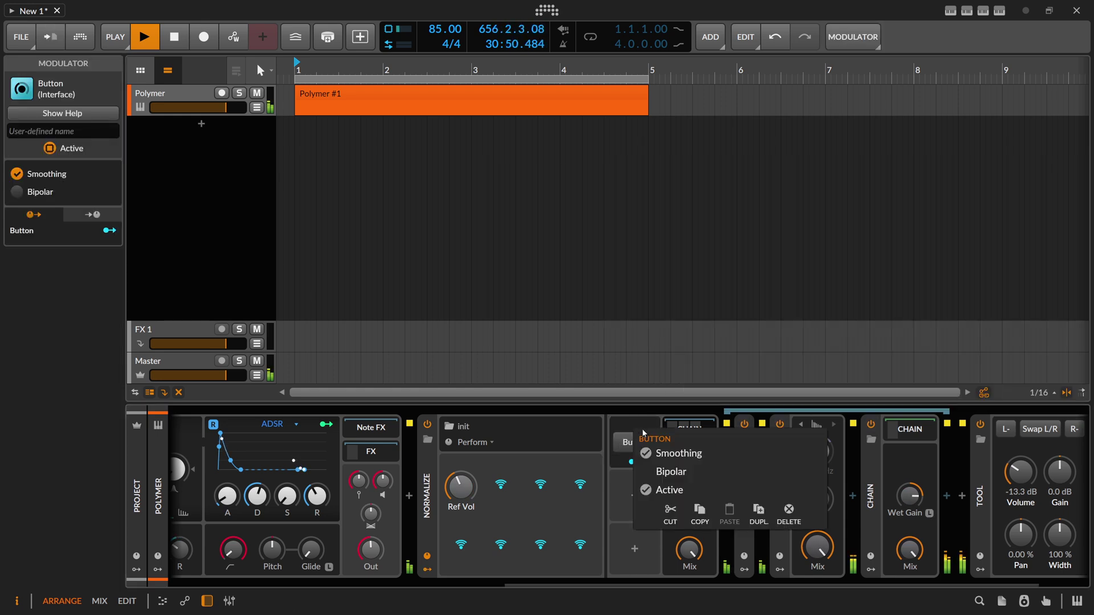
click(788, 512)
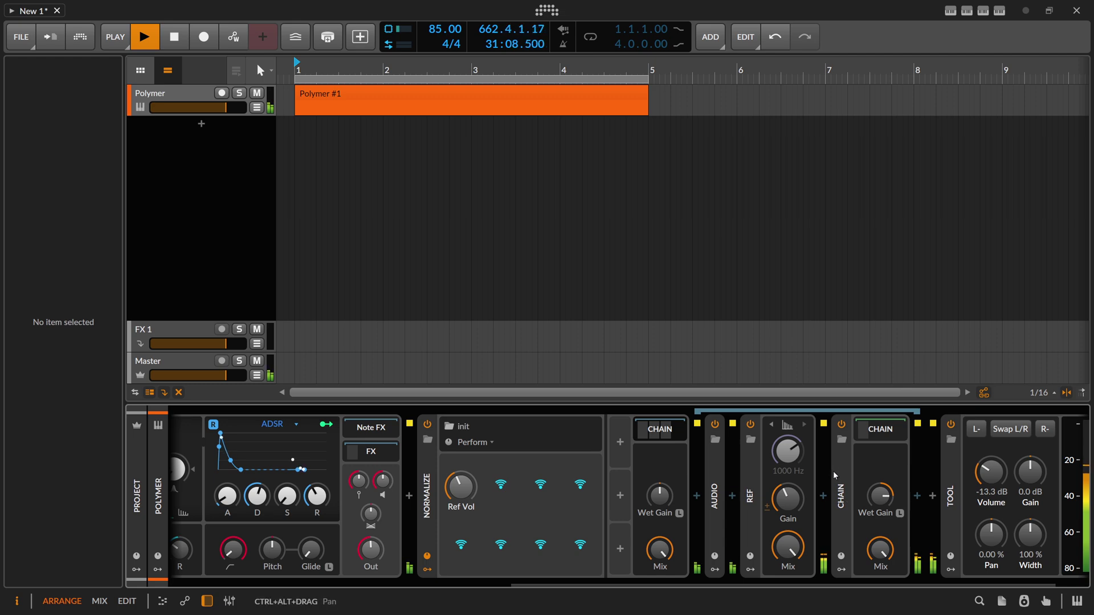
Save the Normalize chain as a library preset named 'Normalize-Chain'.
scroll(688, 435, up, 3)
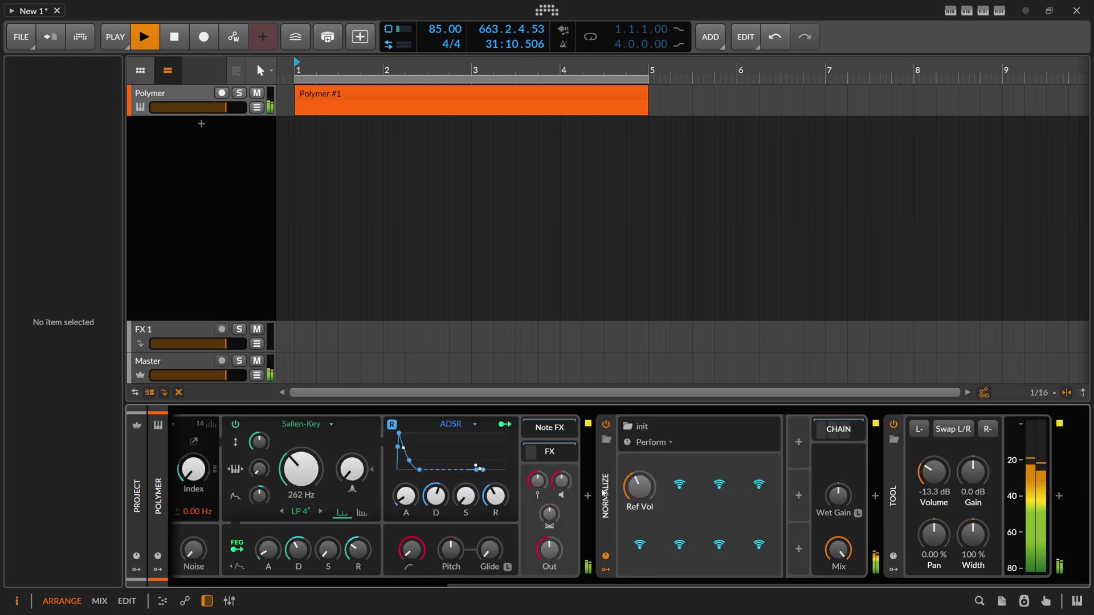
click(605, 487)
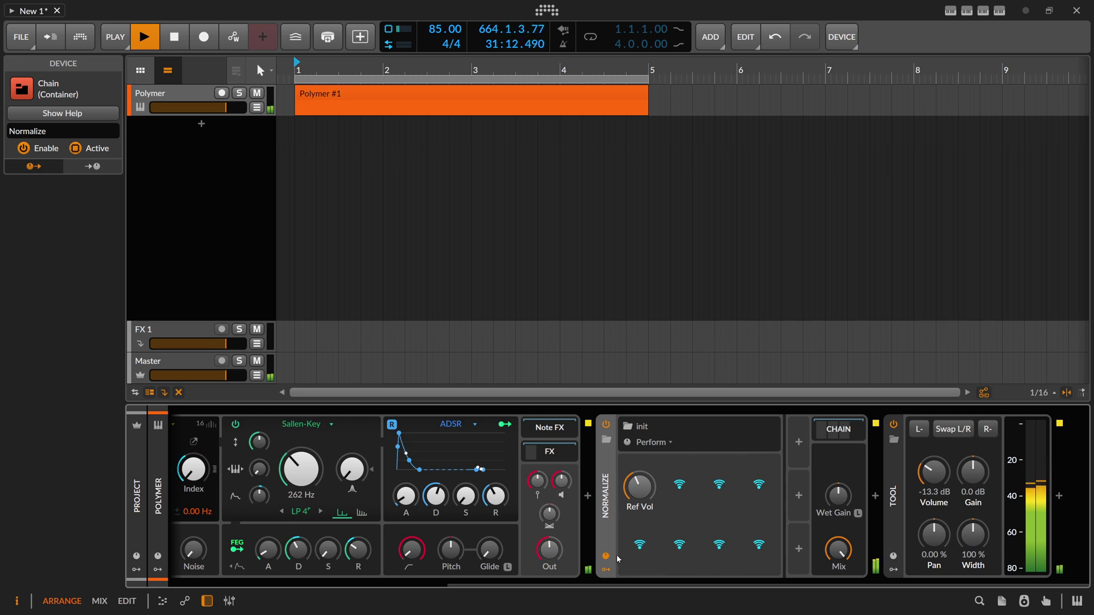
scroll(610, 490, up, 1)
right_click(629, 499)
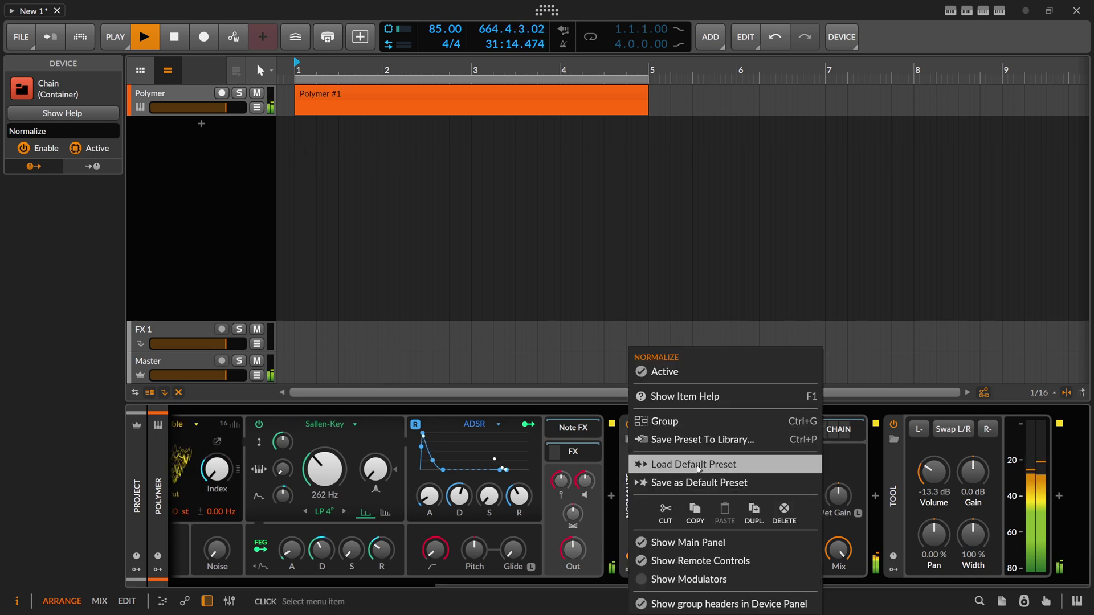
click(709, 446)
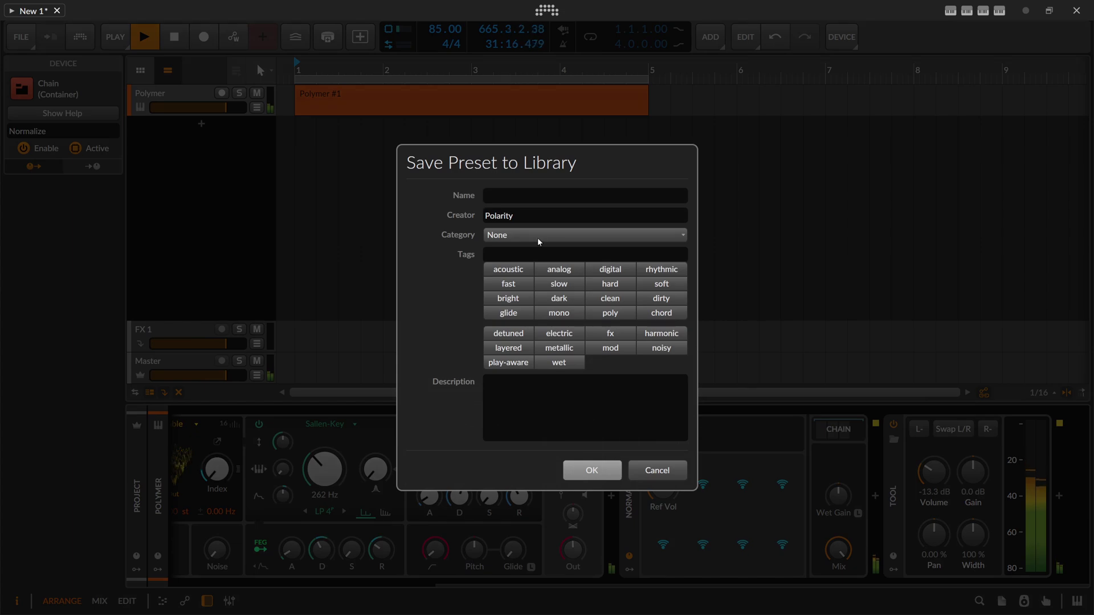
text(Normalize)
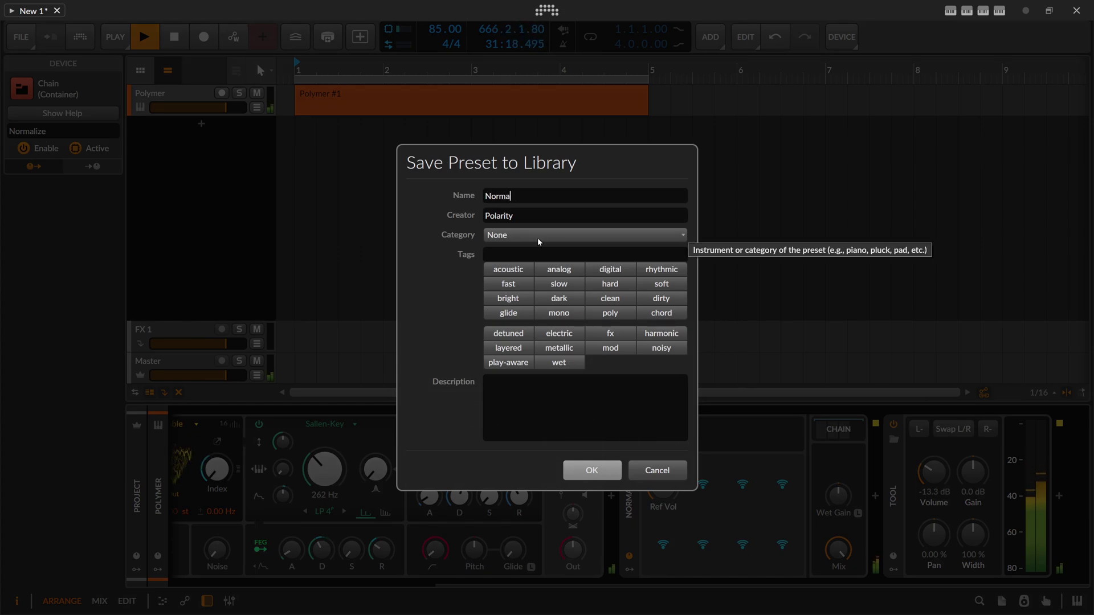
text(-Chain)
Give the preset category Utility and tags wet and fx, then confirm.
click(538, 238)
click(556, 466)
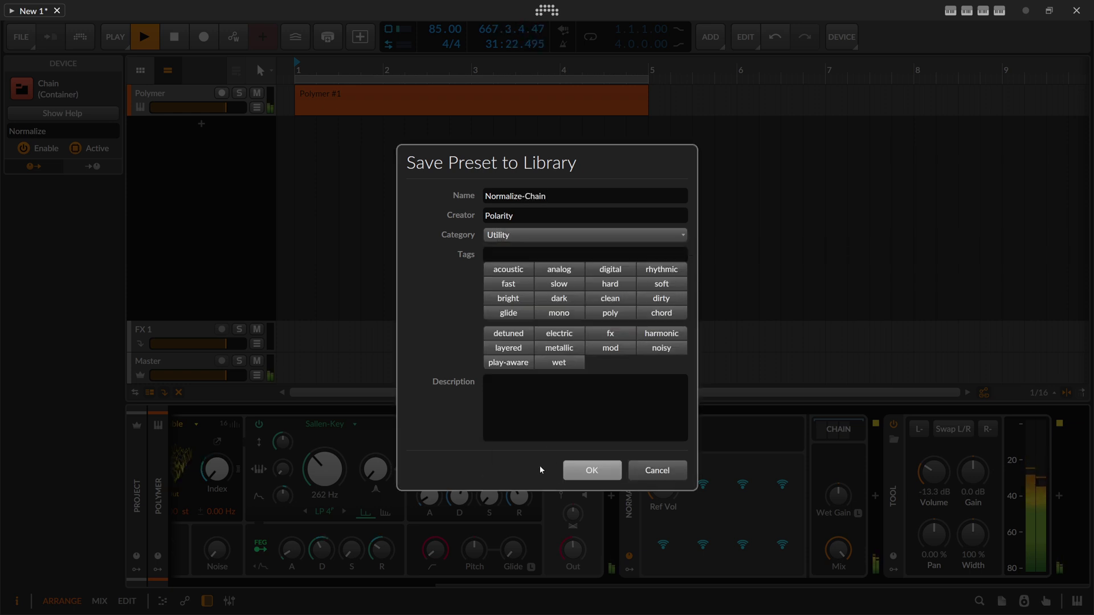
click(568, 364)
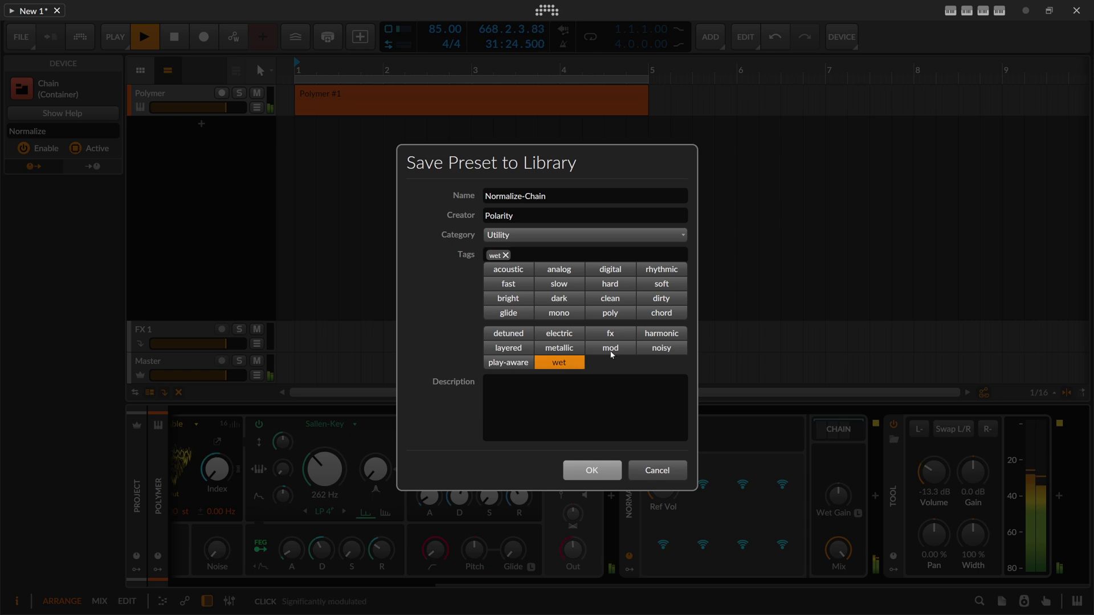
click(630, 335)
click(592, 471)
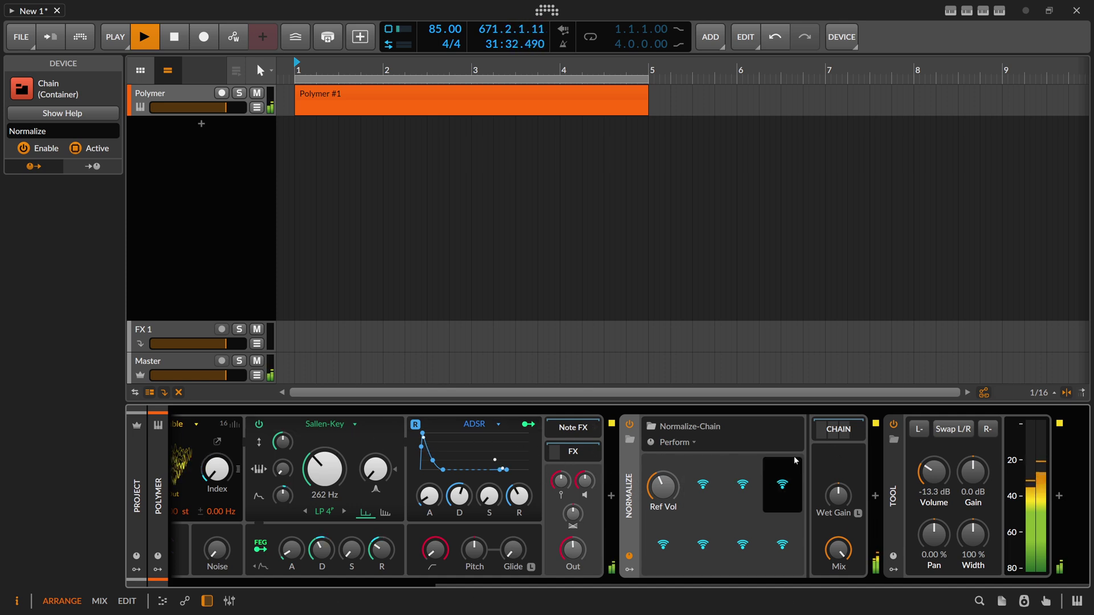
Expand the chain and put the nested Chain's Wet Gain into learn mode, then collapse it.
click(838, 429)
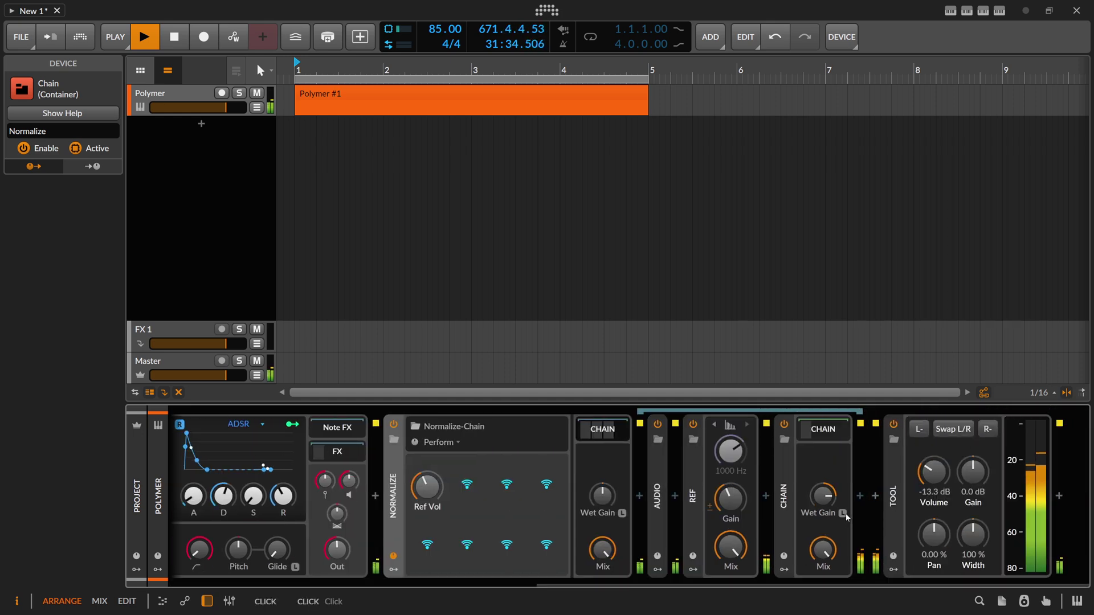
click(843, 514)
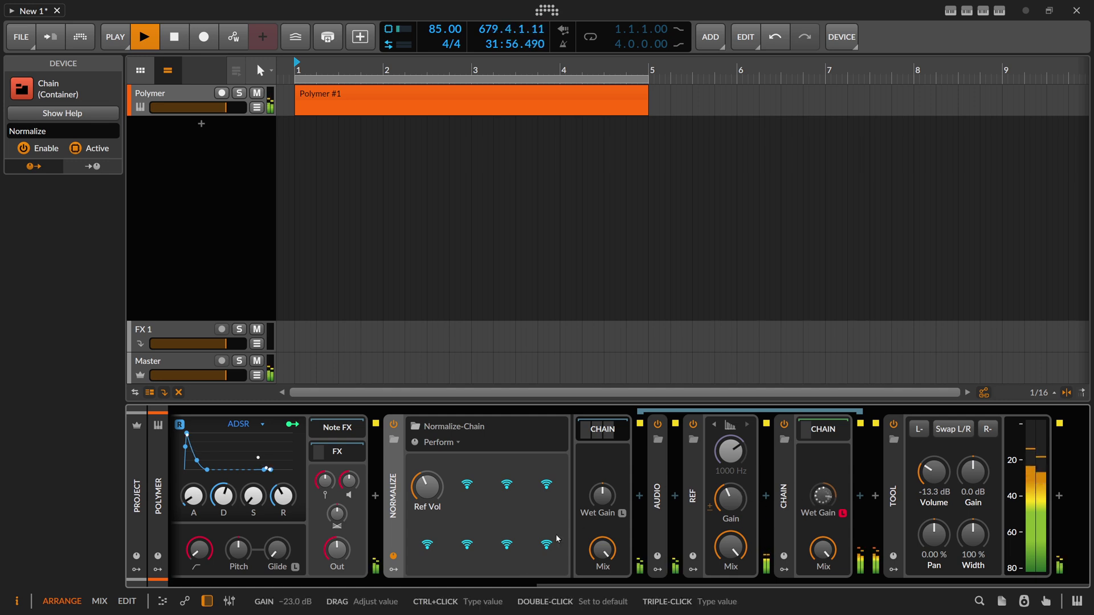
click(603, 429)
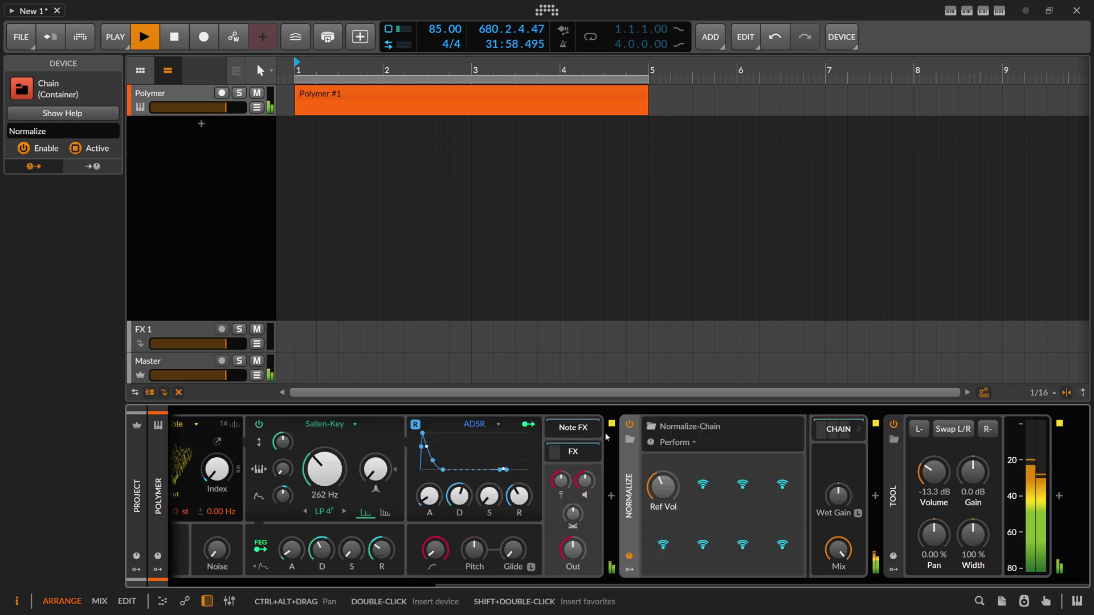
Scroll the device panel, re-expand the nested chain, then fold it back up.
drag(658, 582, 442, 573)
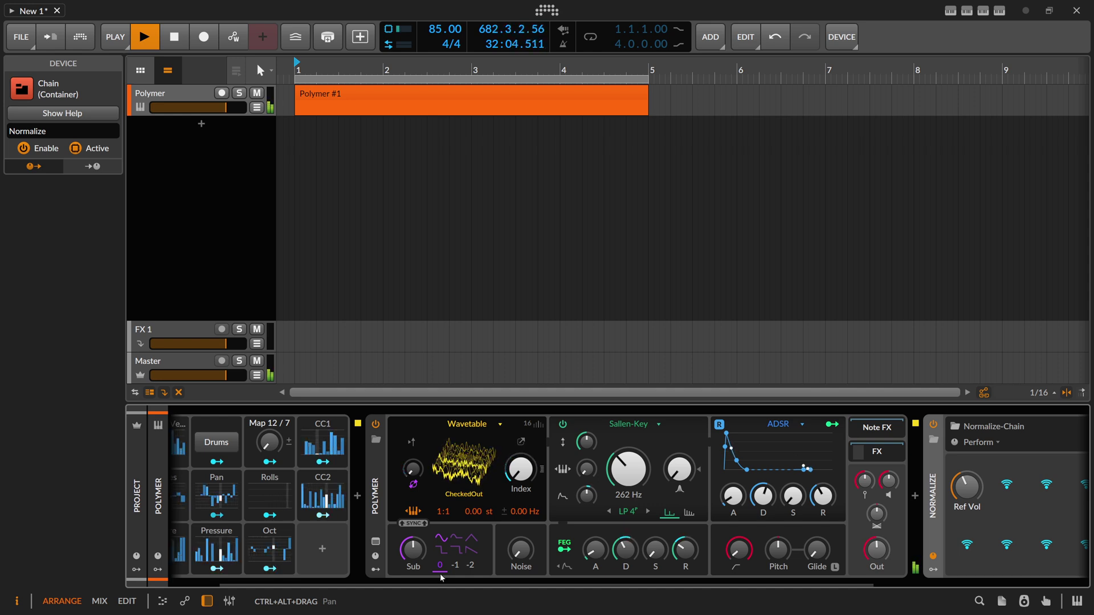
drag(443, 574, 598, 583)
click(839, 433)
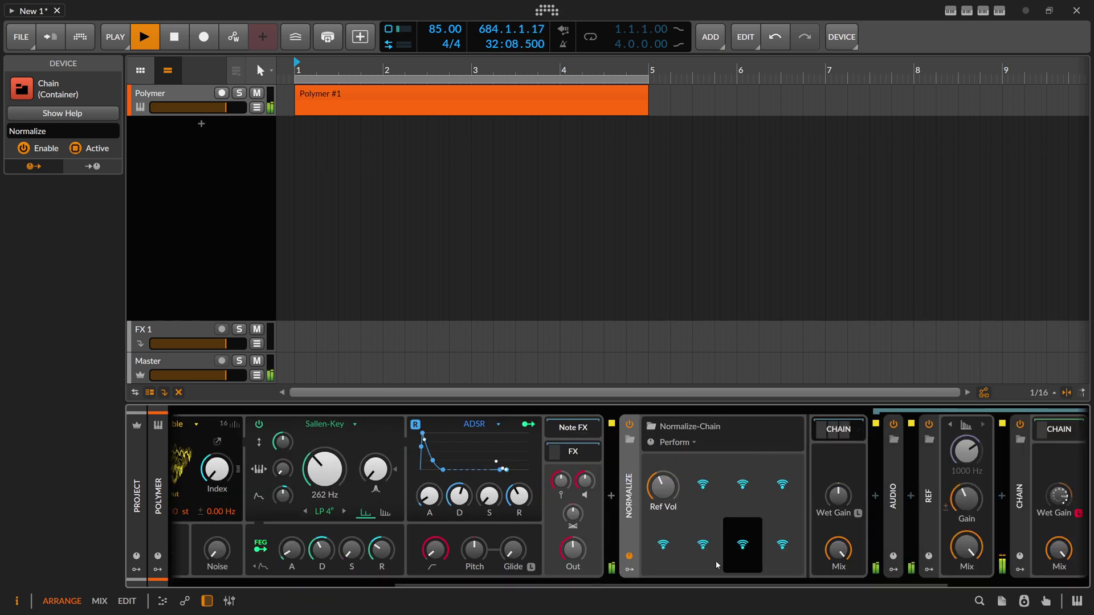
drag(709, 584, 841, 582)
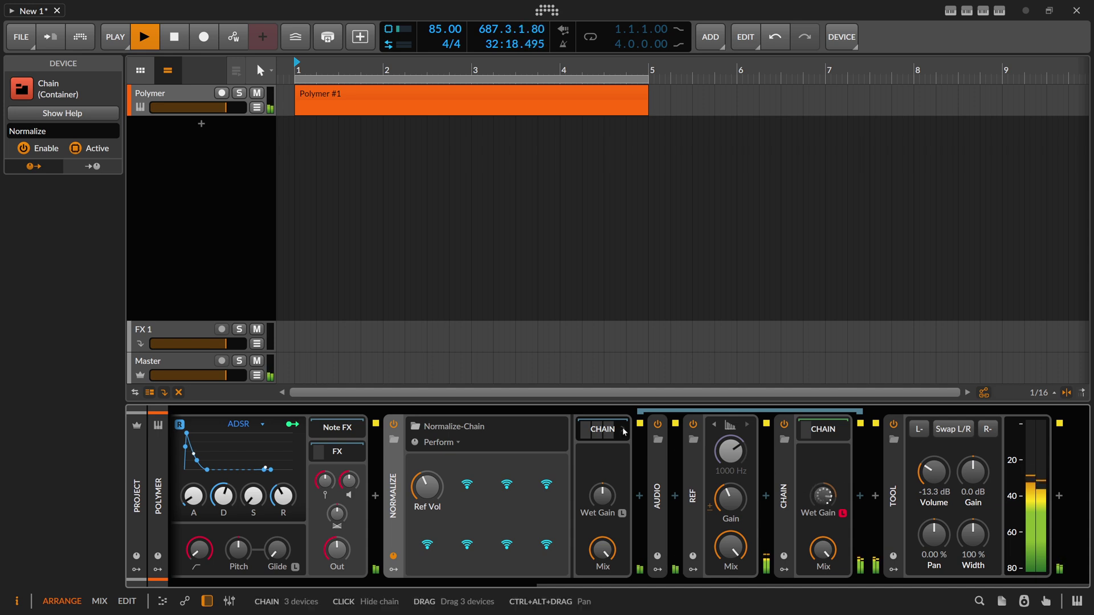
click(602, 429)
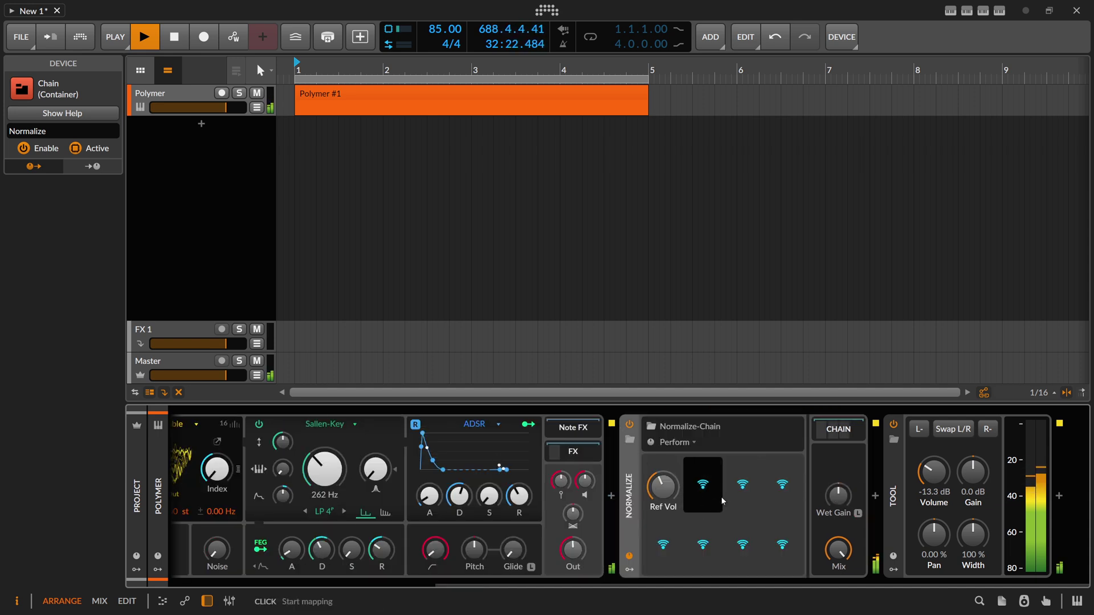
Switch off the Normalize chain and the Tool device on the Polymer track.
click(220, 196)
click(629, 425)
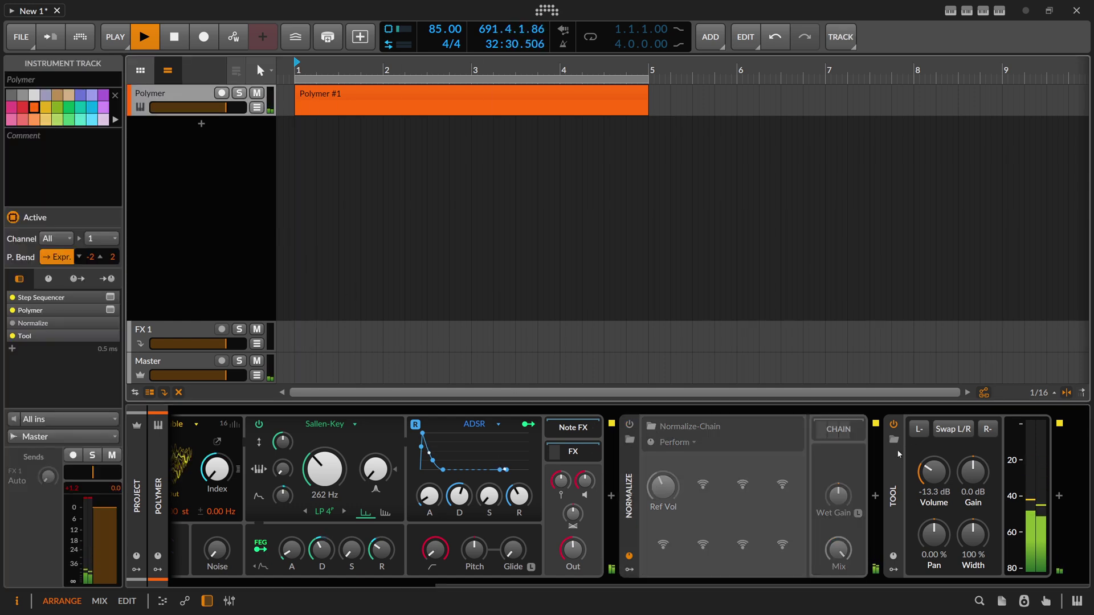
click(897, 454)
click(894, 425)
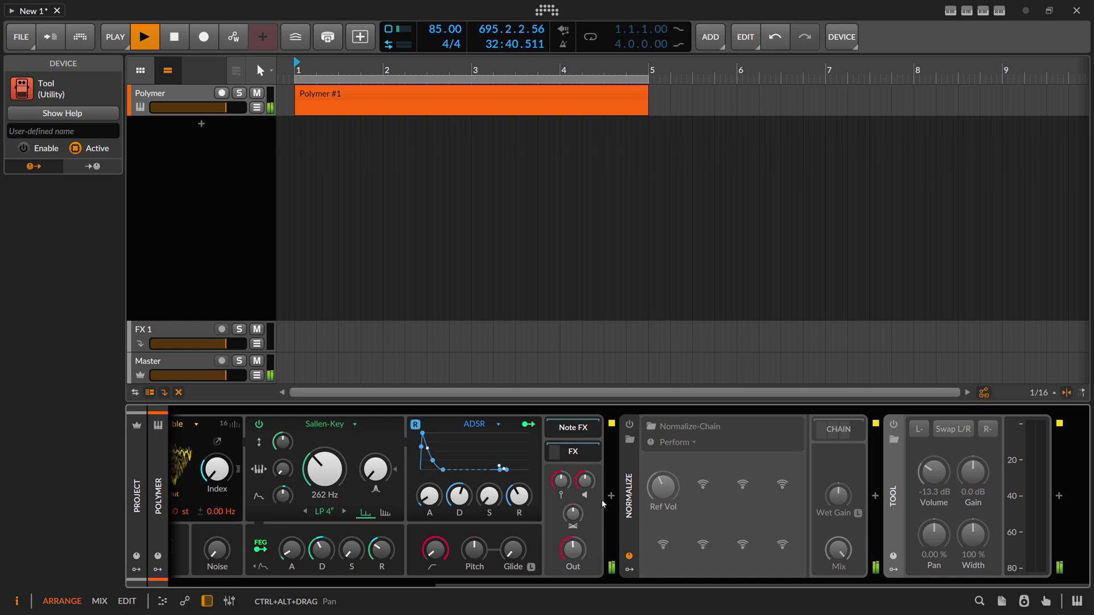
Scroll the device panel back and forth to review the whole device chain.
drag(519, 584, 253, 584)
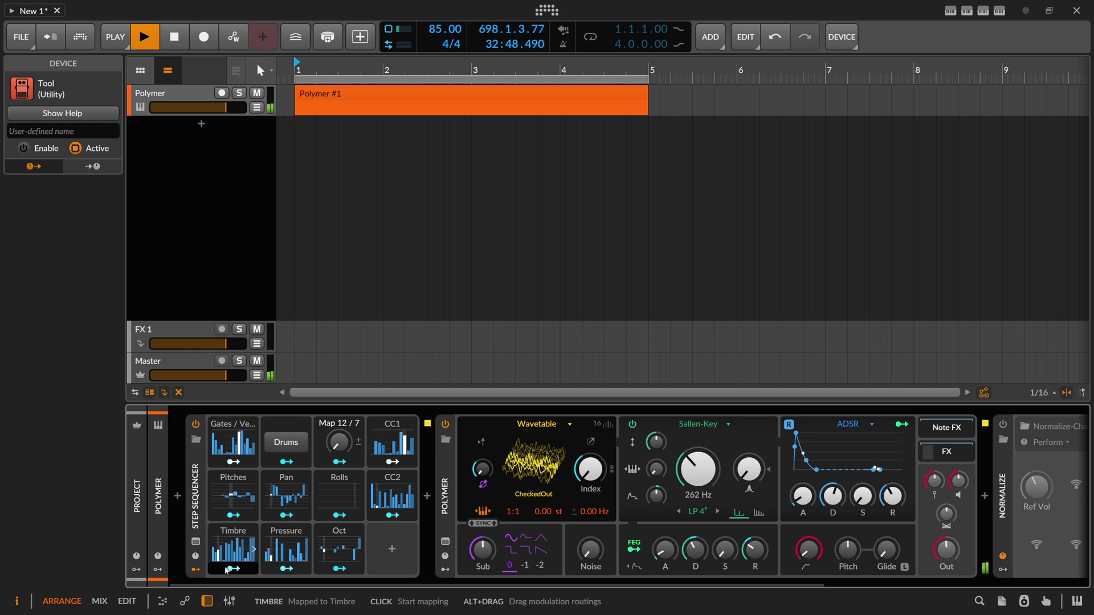
drag(297, 585, 544, 585)
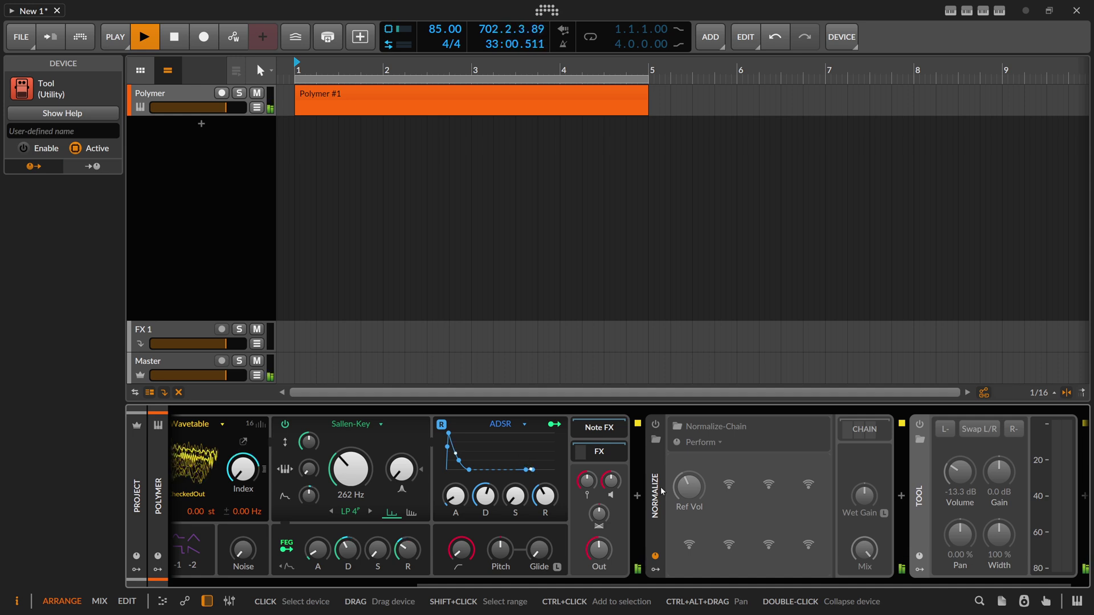
drag(573, 584, 388, 582)
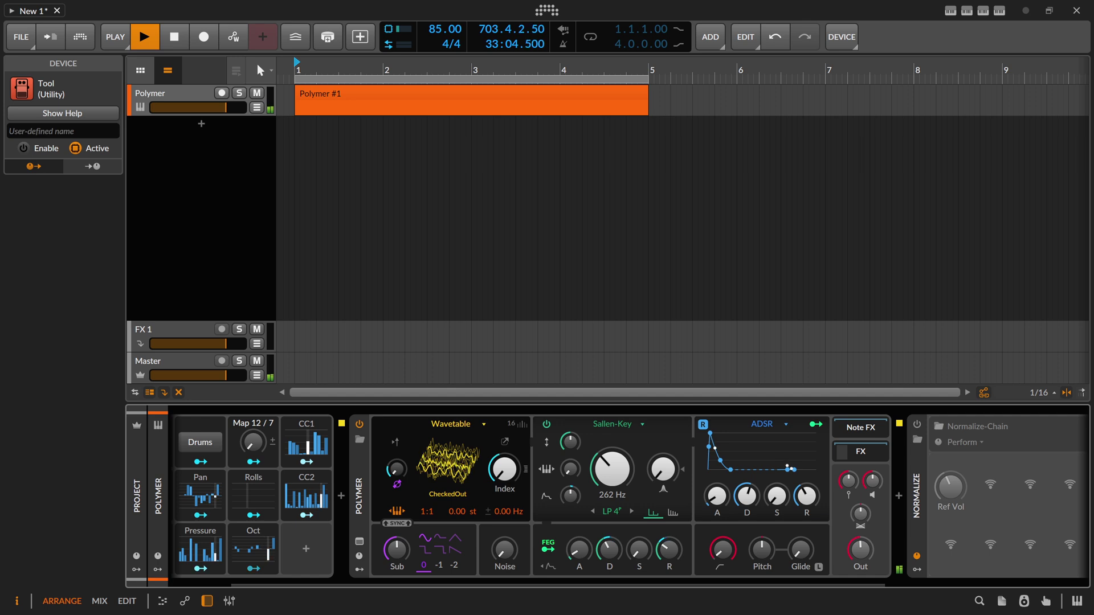